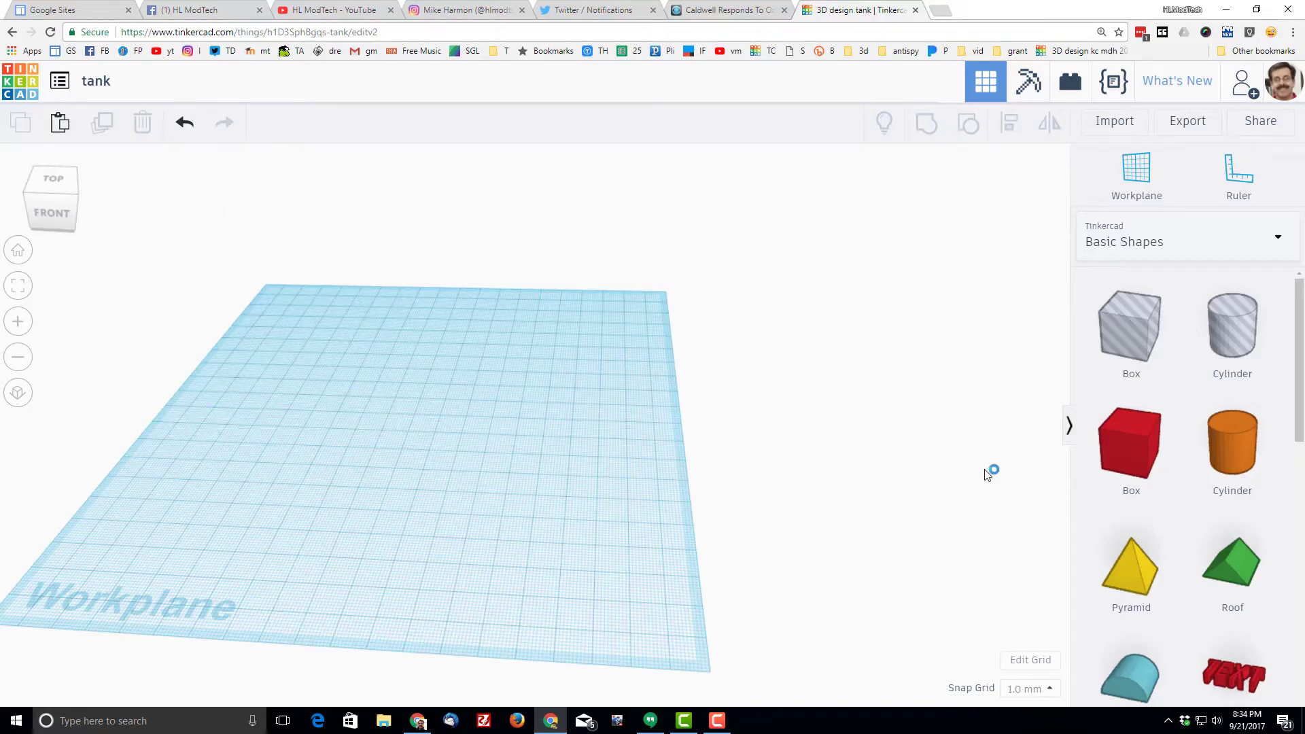
- Add a box to the workplane and set its length to 40 and width to 60
{"action": "left_click_drag", "start_coordinate": [1130, 467], "coordinate": [376, 415]}
{"action": "left_click", "coordinate": [340, 471]}
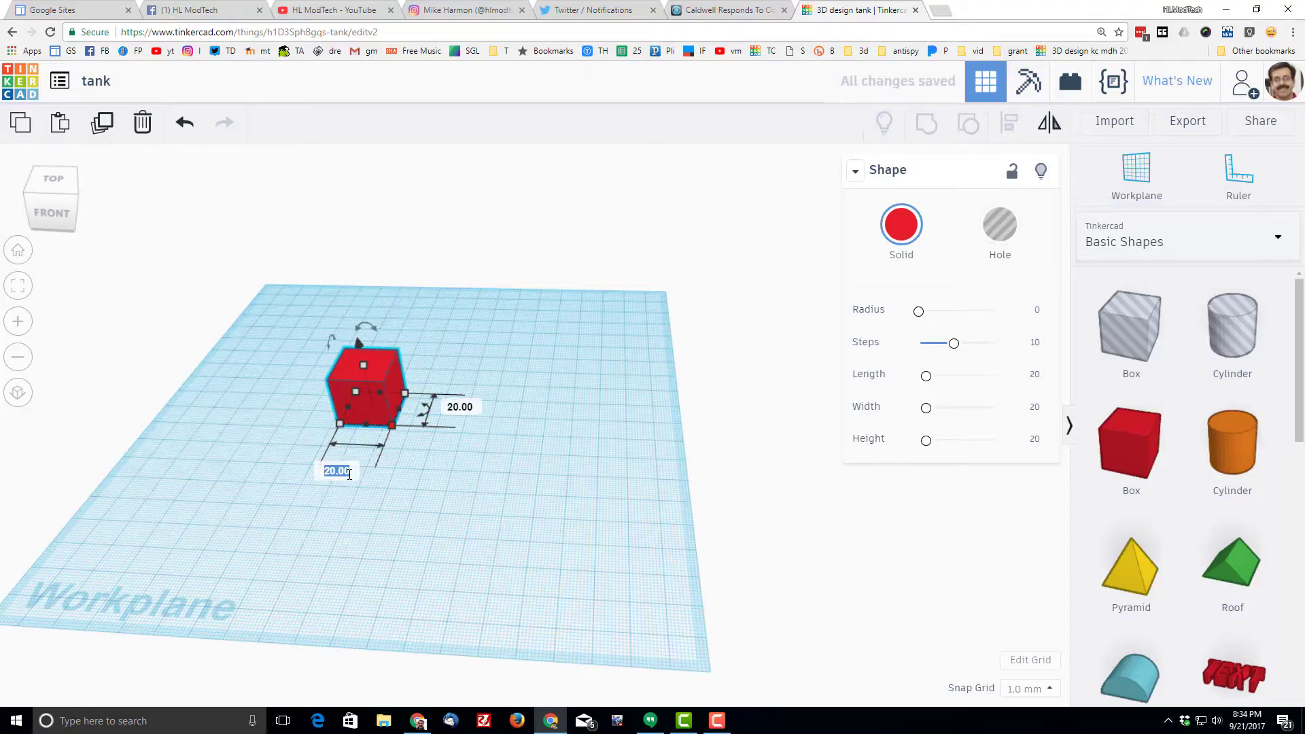
{"action": "type", "text": "40"}
{"action": "key", "text": "Return"}
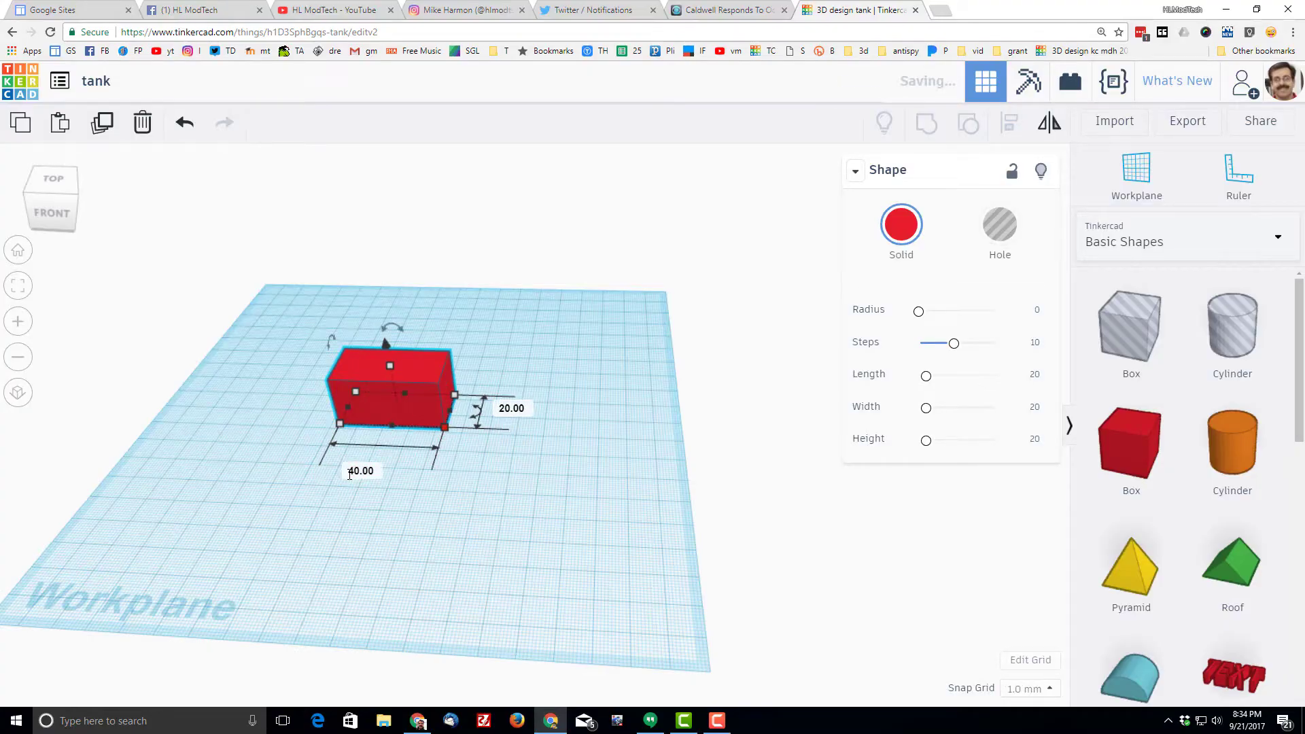
{"action": "left_click", "coordinate": [516, 412]}
{"action": "type", "text": "60"}
{"action": "key", "text": "Return"}
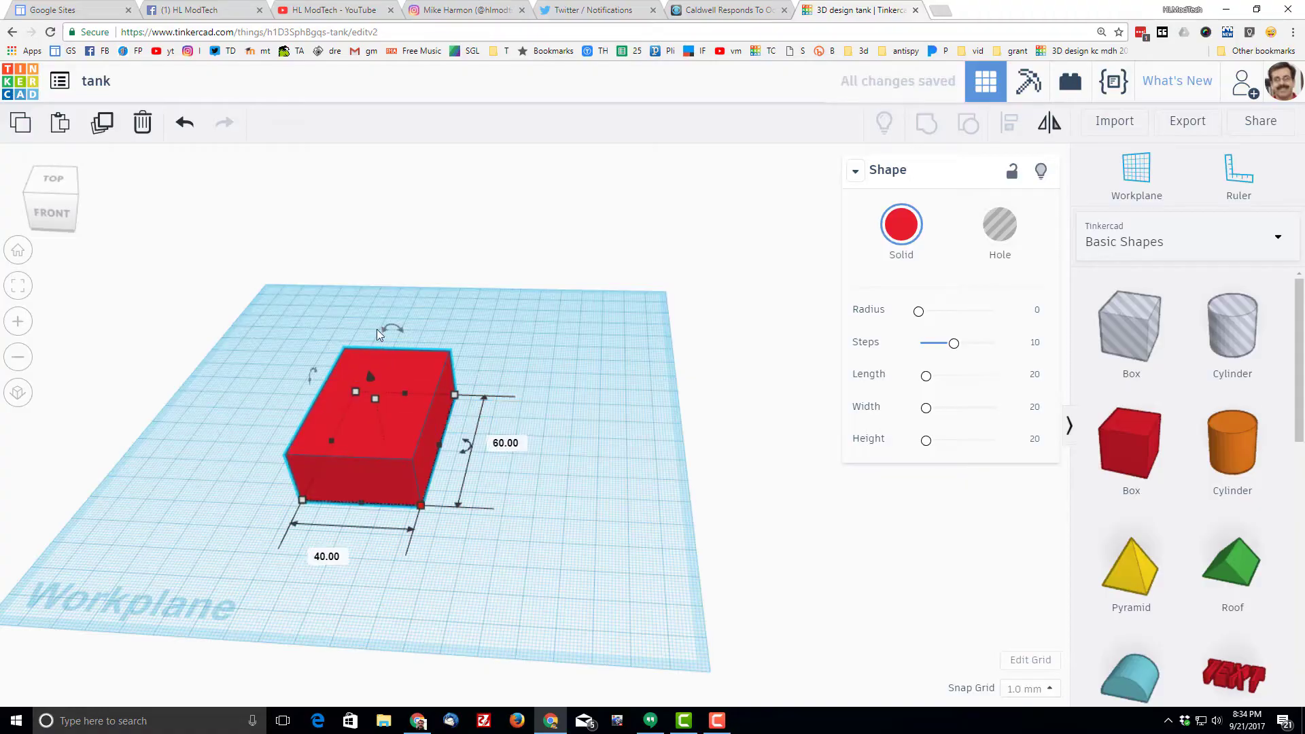
- Colour the box dark green
{"action": "right_click_drag", "start_coordinate": [399, 489], "coordinate": [394, 410]}
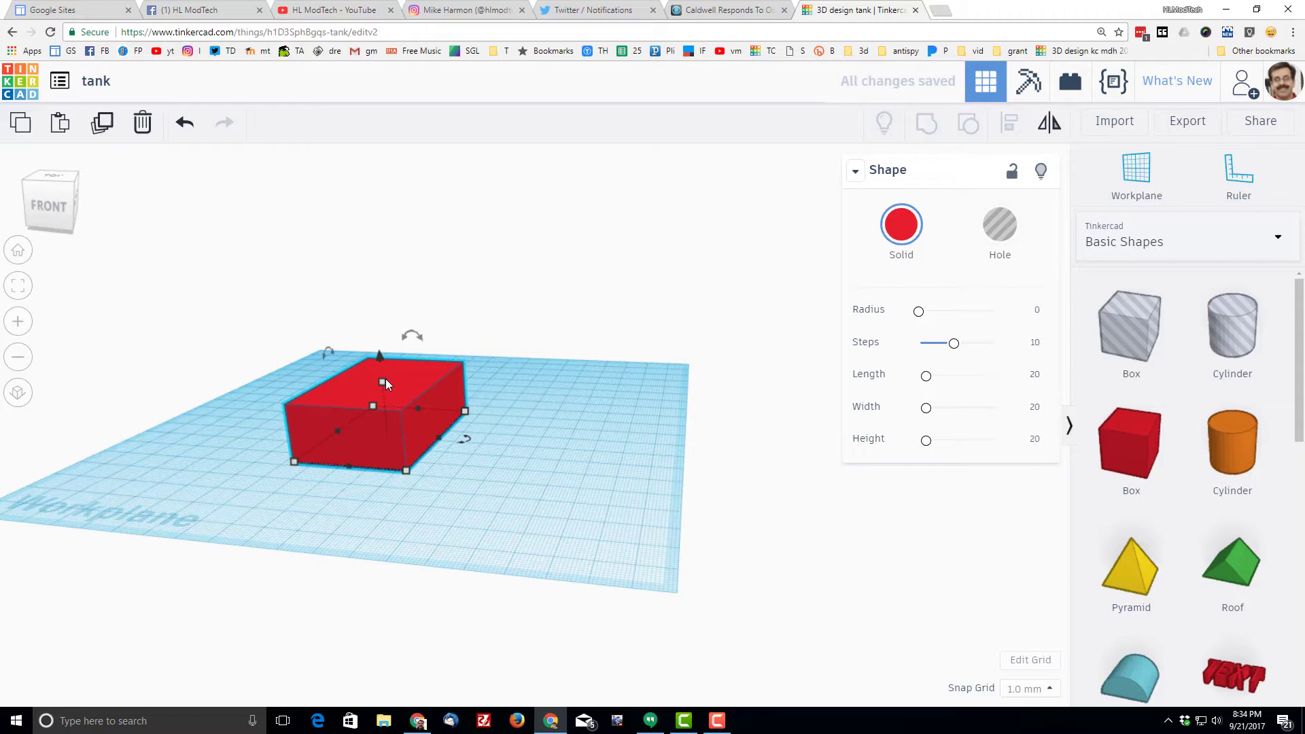
{"action": "mouse_move", "coordinate": [381, 381]}
{"action": "right_click_drag", "start_coordinate": [433, 479], "coordinate": [601, 460]}
{"action": "left_click", "coordinate": [906, 228]}
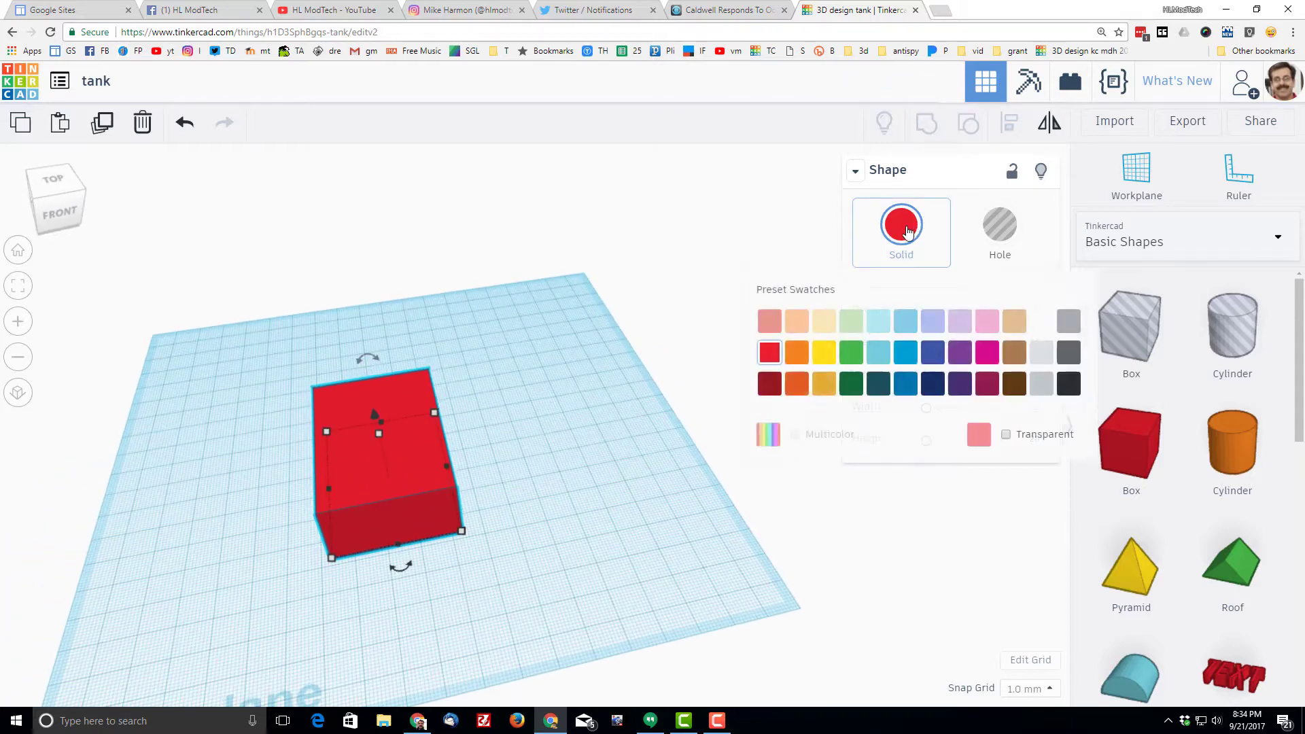
{"action": "left_click", "coordinate": [851, 385]}
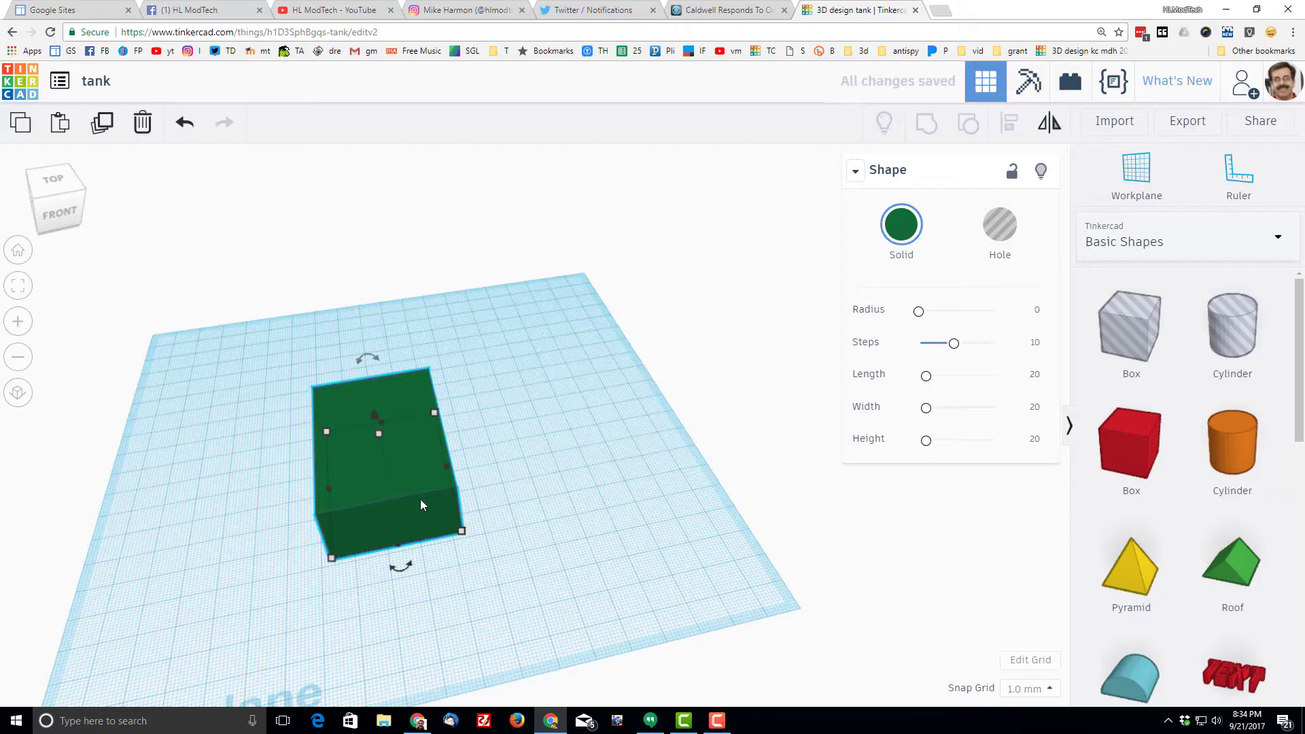
- Shift the box back-right and set a working plane on its front face
{"action": "left_click_drag", "start_coordinate": [420, 499], "coordinate": [440, 477]}
{"action": "right_click_drag", "start_coordinate": [442, 549], "coordinate": [374, 417]}
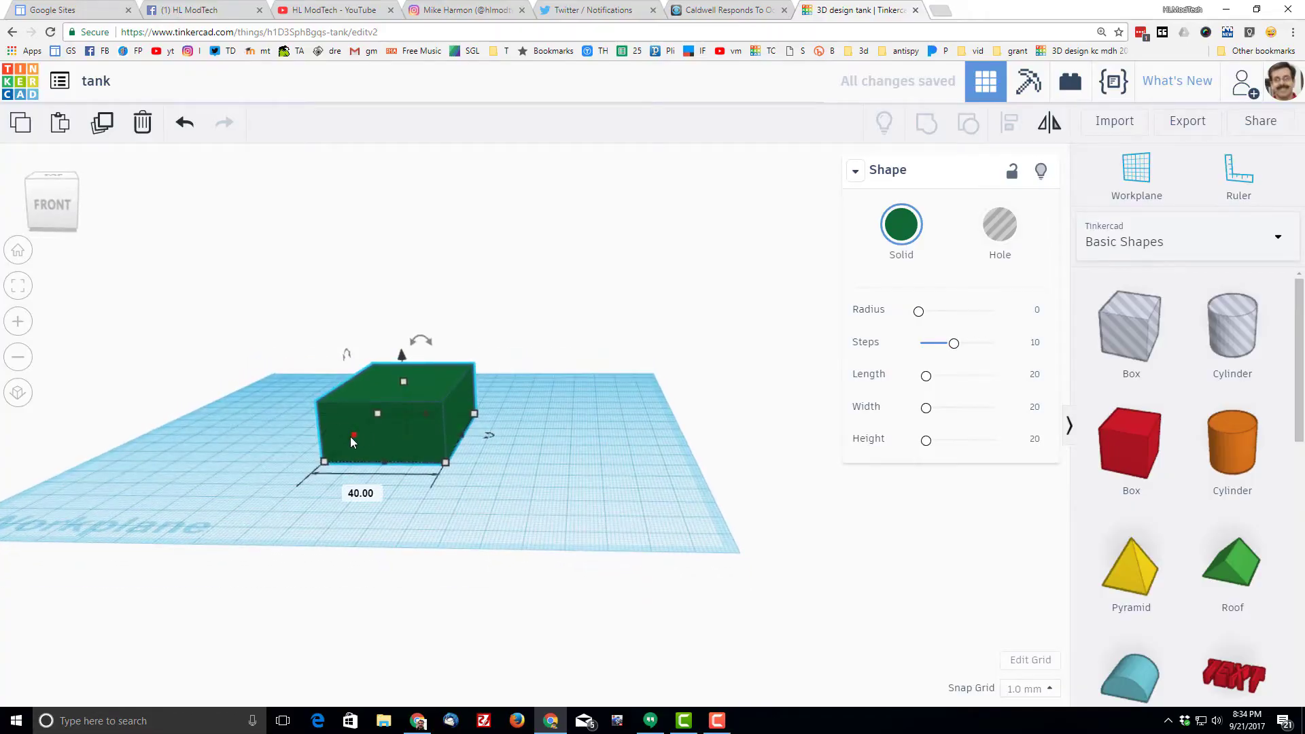
{"action": "key", "text": "w"}
{"action": "left_click", "coordinate": [397, 430]}
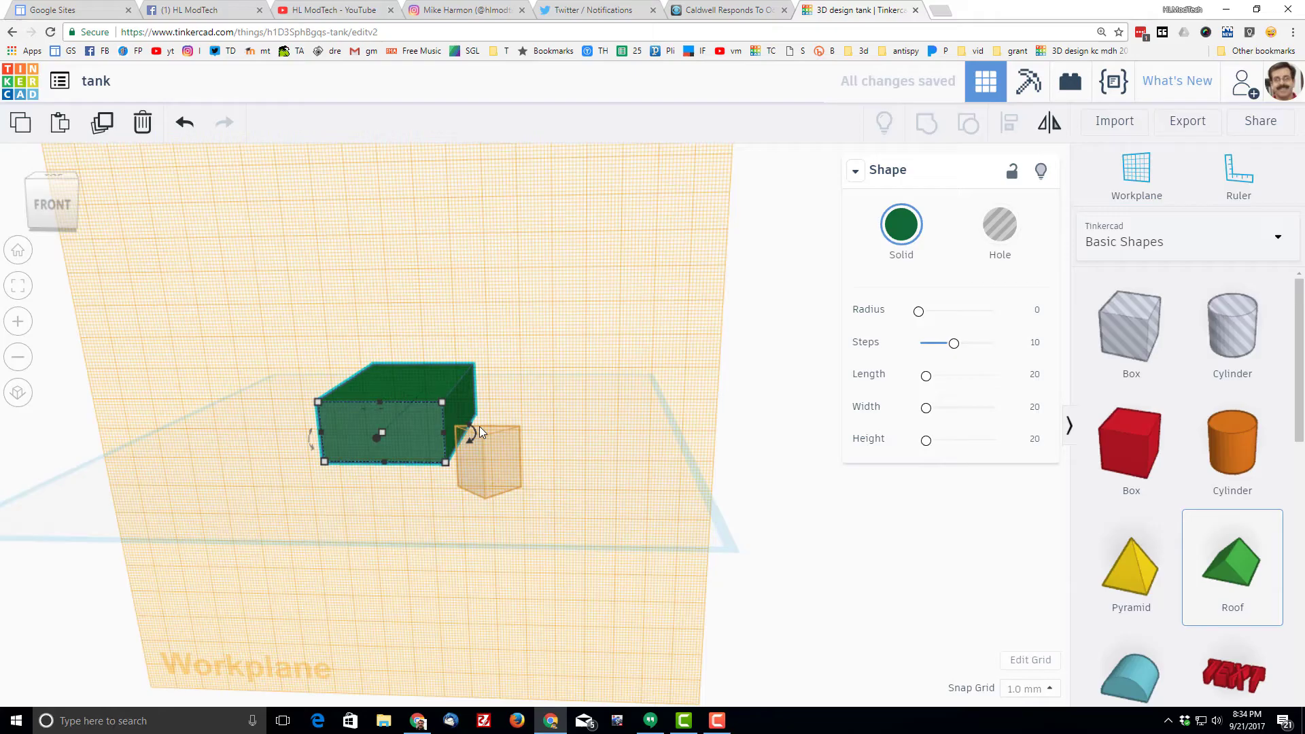
- Place a roof shape on the front face, rotate it 90°, and slide it against the box
{"action": "left_click", "coordinate": [408, 434]}
{"action": "scroll", "coordinate": [394, 441], "scroll_direction": "up", "scroll_amount": 2}
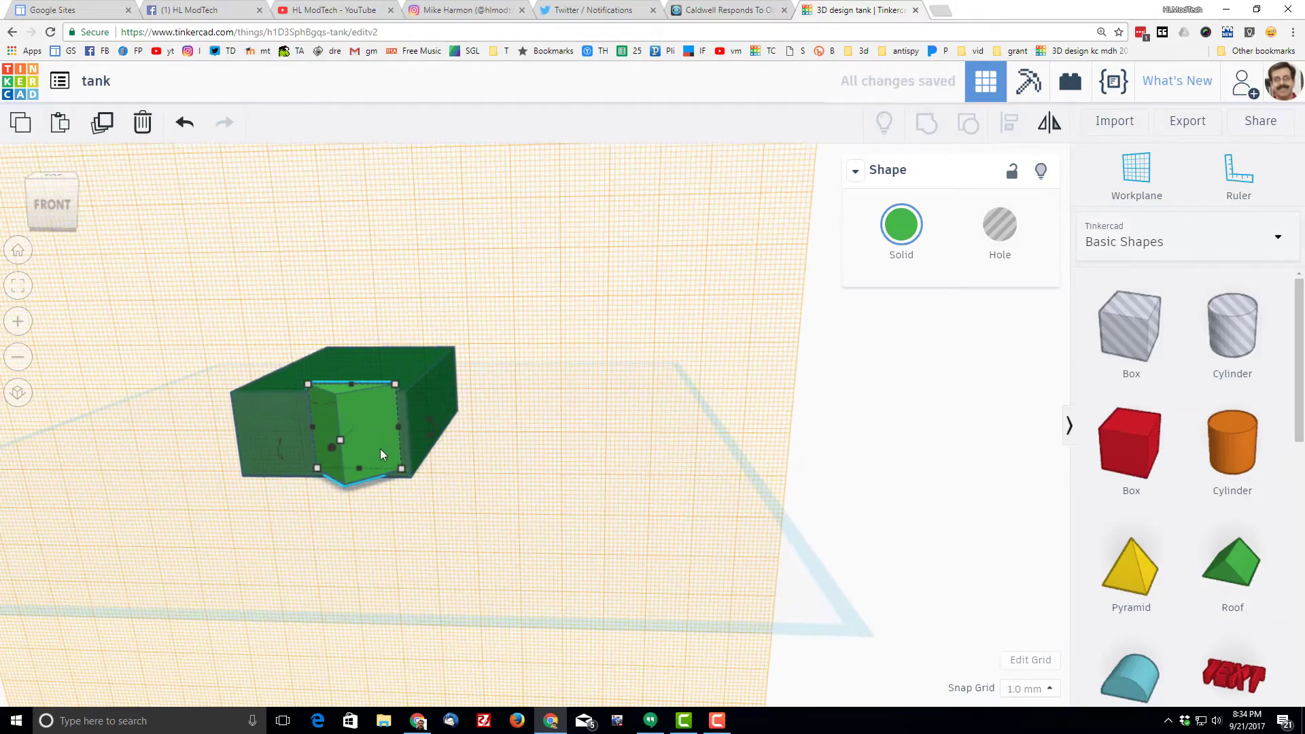
{"action": "left_click_drag", "start_coordinate": [431, 433], "coordinate": [432, 434]}
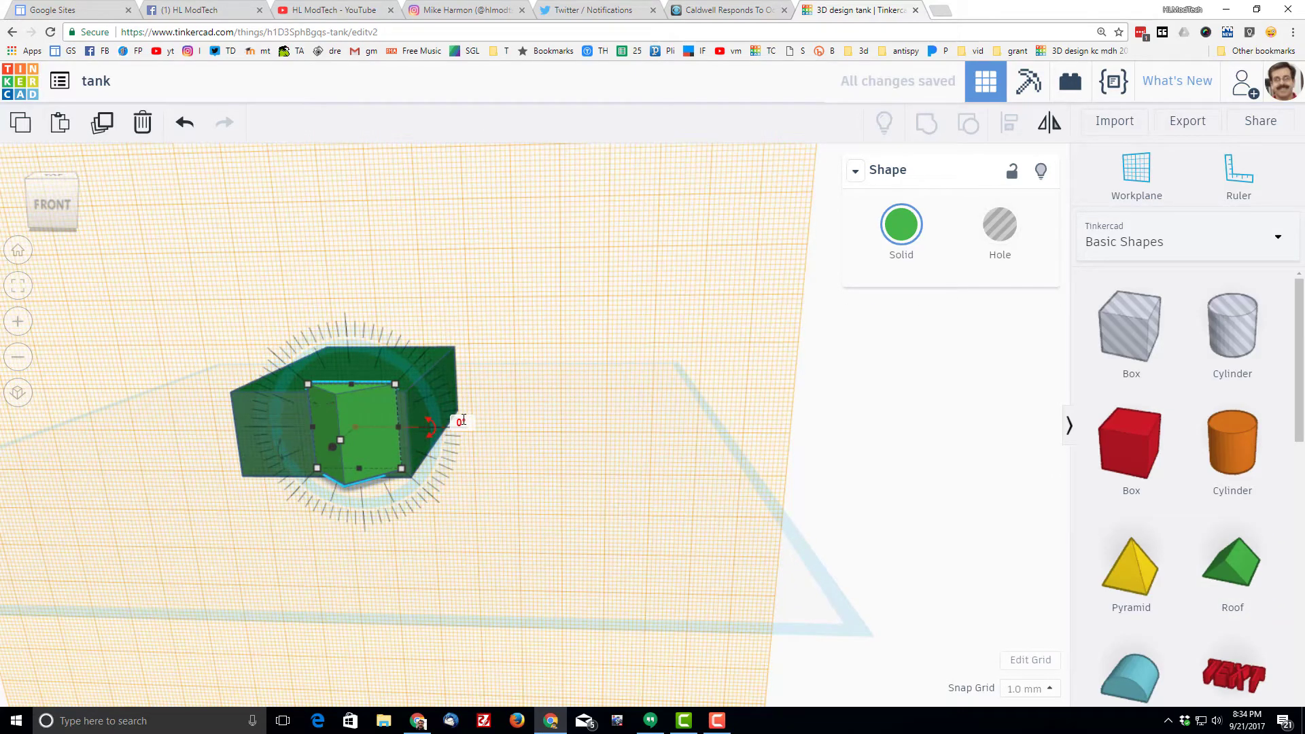
{"action": "type", "text": "90"}
{"action": "key", "text": "Return"}
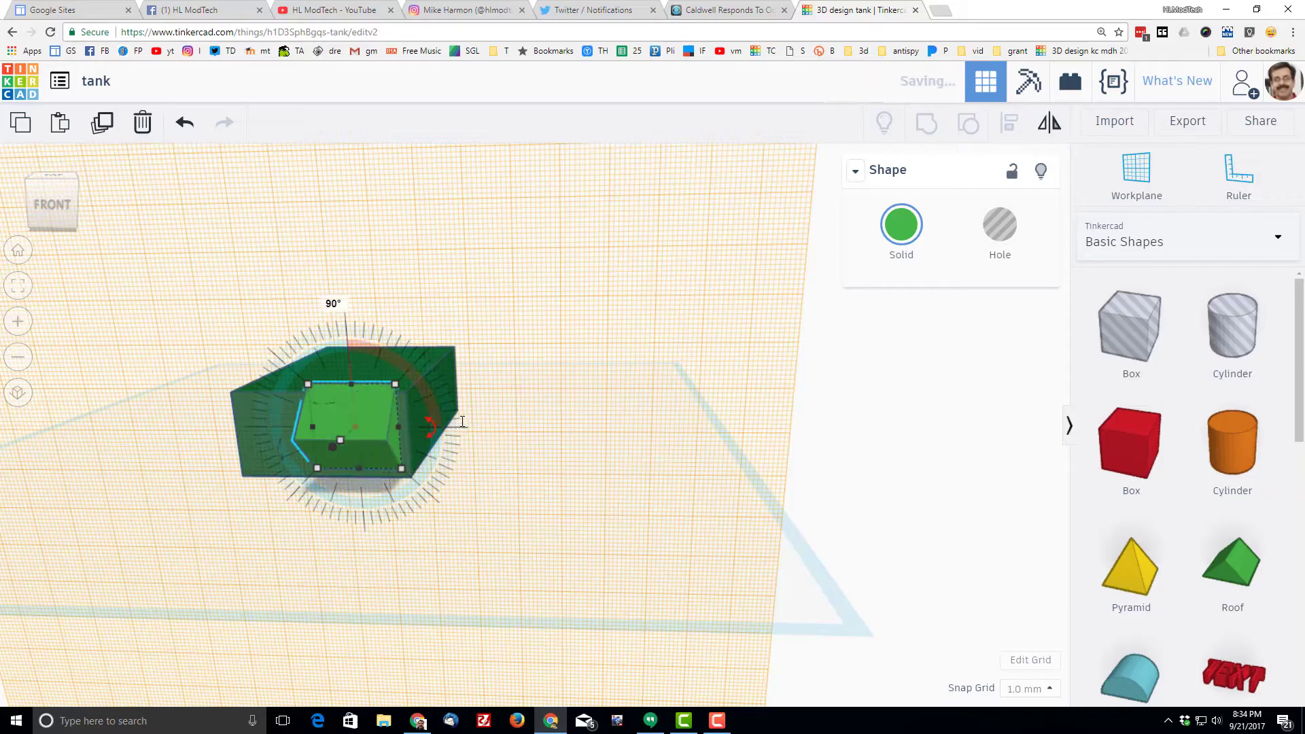
{"action": "left_click_drag", "start_coordinate": [385, 418], "coordinate": [407, 443]}
- Colour the roof piece dark green
{"action": "scroll", "coordinate": [367, 476], "scroll_direction": "up", "scroll_amount": 2}
{"action": "right_click_drag", "start_coordinate": [360, 475], "coordinate": [626, 475]}
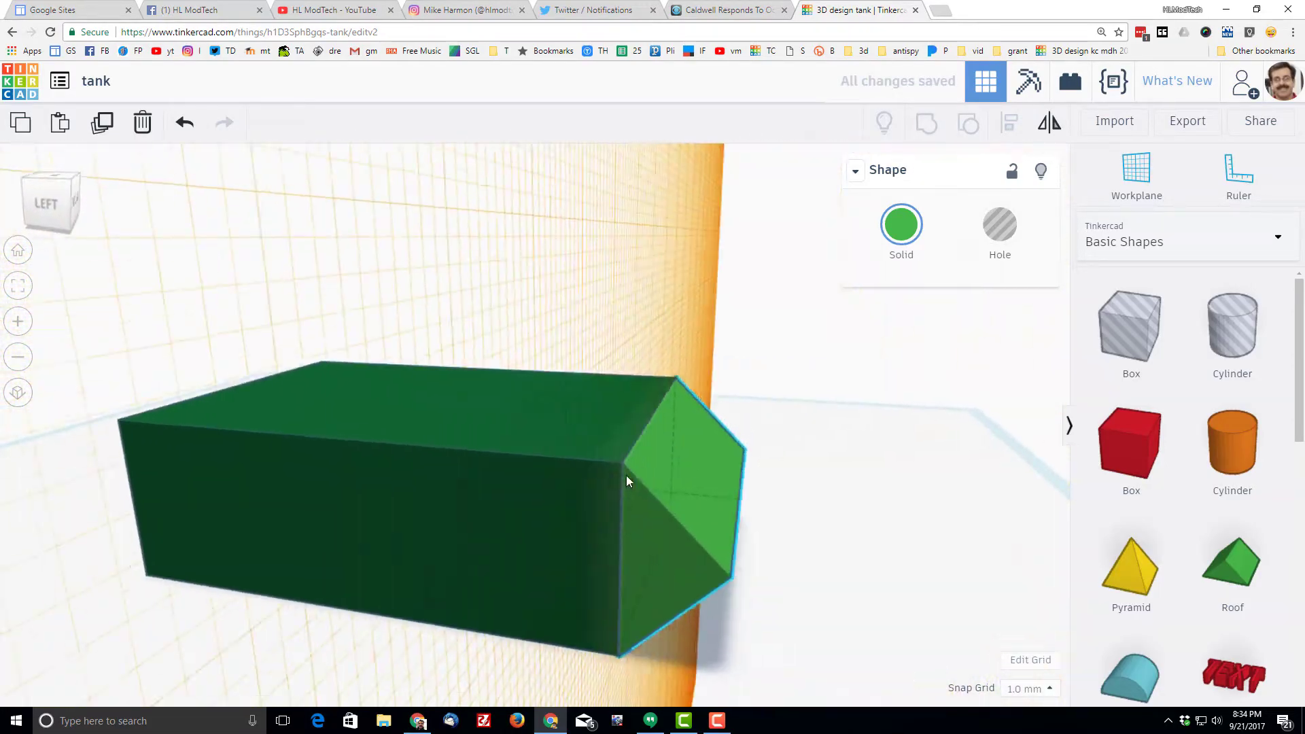
{"action": "left_click", "coordinate": [894, 245]}
{"action": "left_click", "coordinate": [851, 383]}
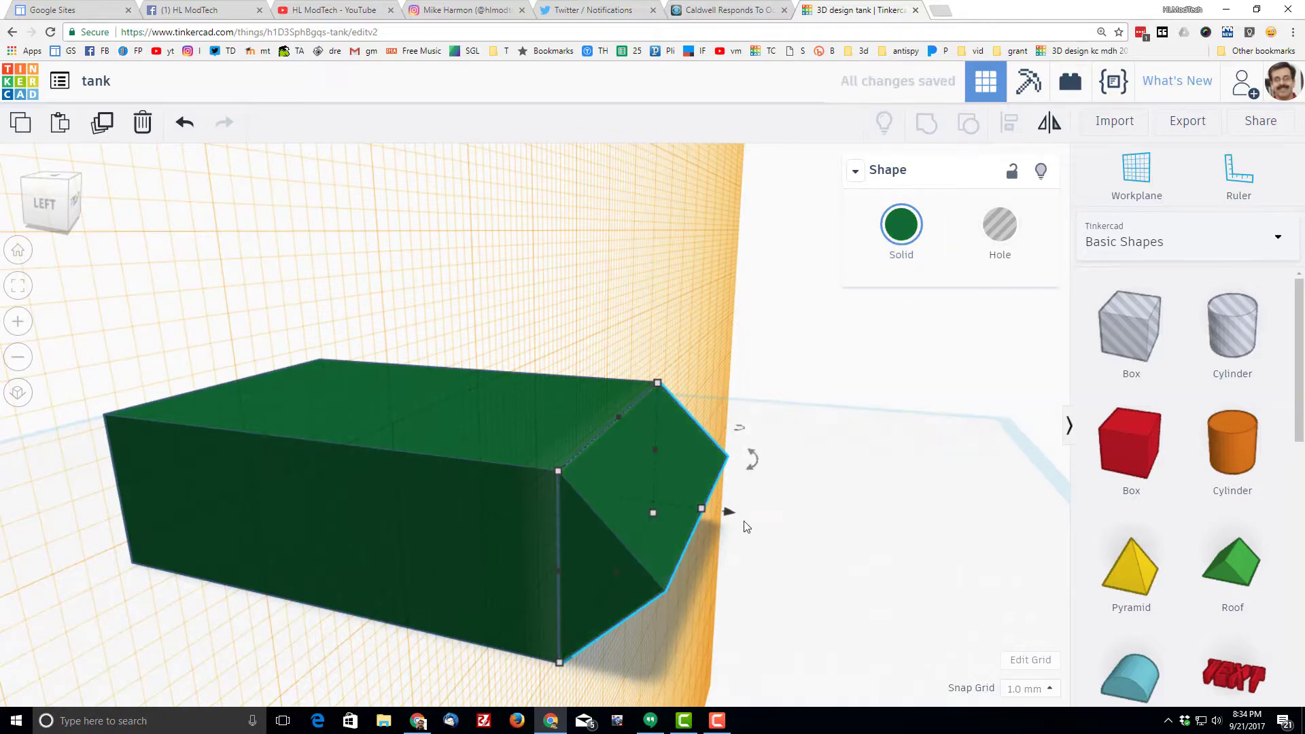
- Group the box and roof into a single hull shape
{"action": "left_click_drag", "start_coordinate": [621, 547], "coordinate": [621, 547]}
{"action": "left_click", "coordinate": [968, 123]}
{"action": "right_click_drag", "start_coordinate": [712, 292], "coordinate": [472, 430]}
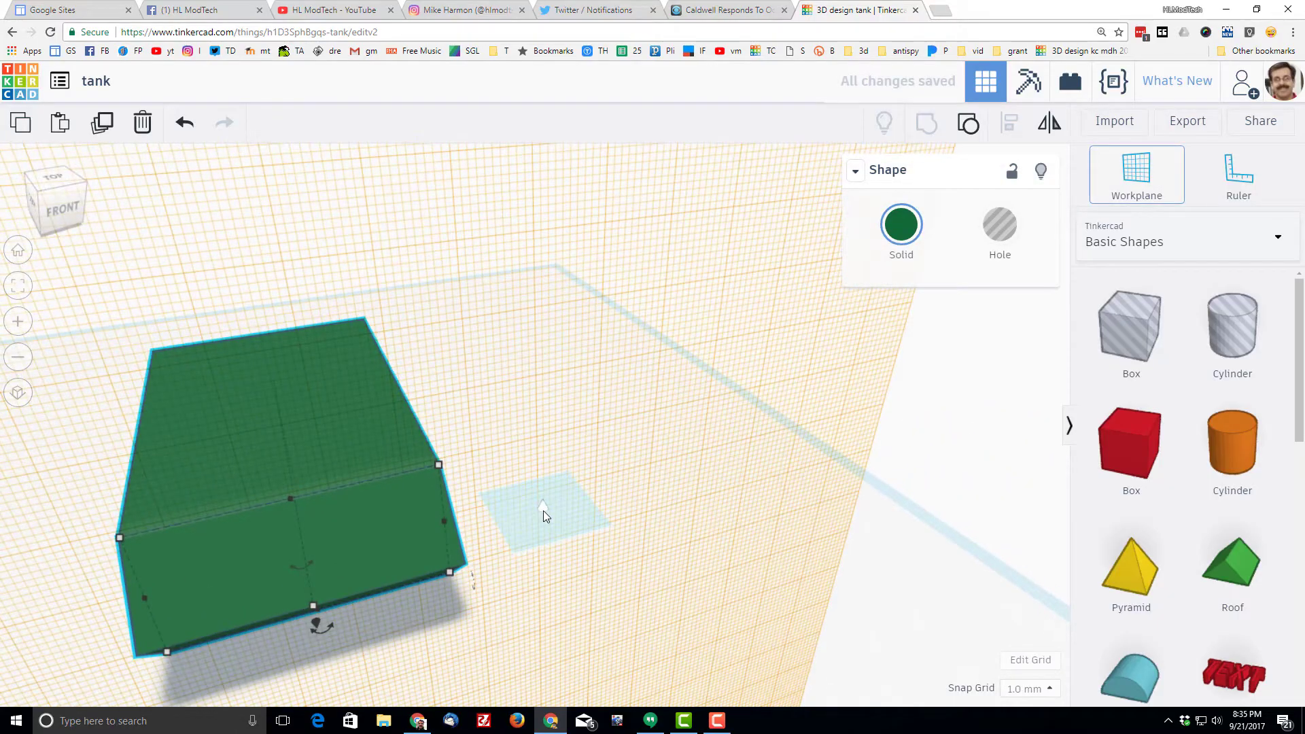
{"action": "right_click_drag", "start_coordinate": [543, 511], "coordinate": [437, 495]}
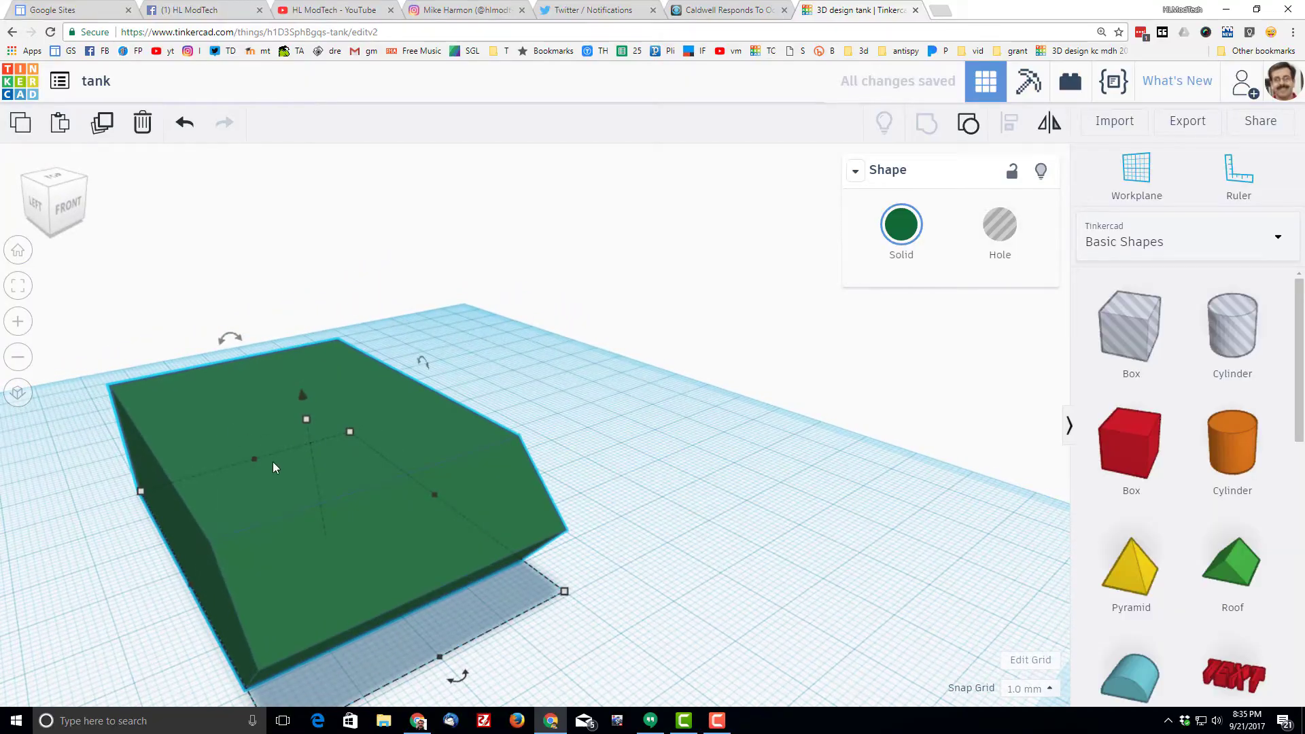
- Set a working plane on the hull's top face and add a half sphere onto it
{"action": "key", "text": "w"}
{"action": "left_click", "coordinate": [295, 411]}
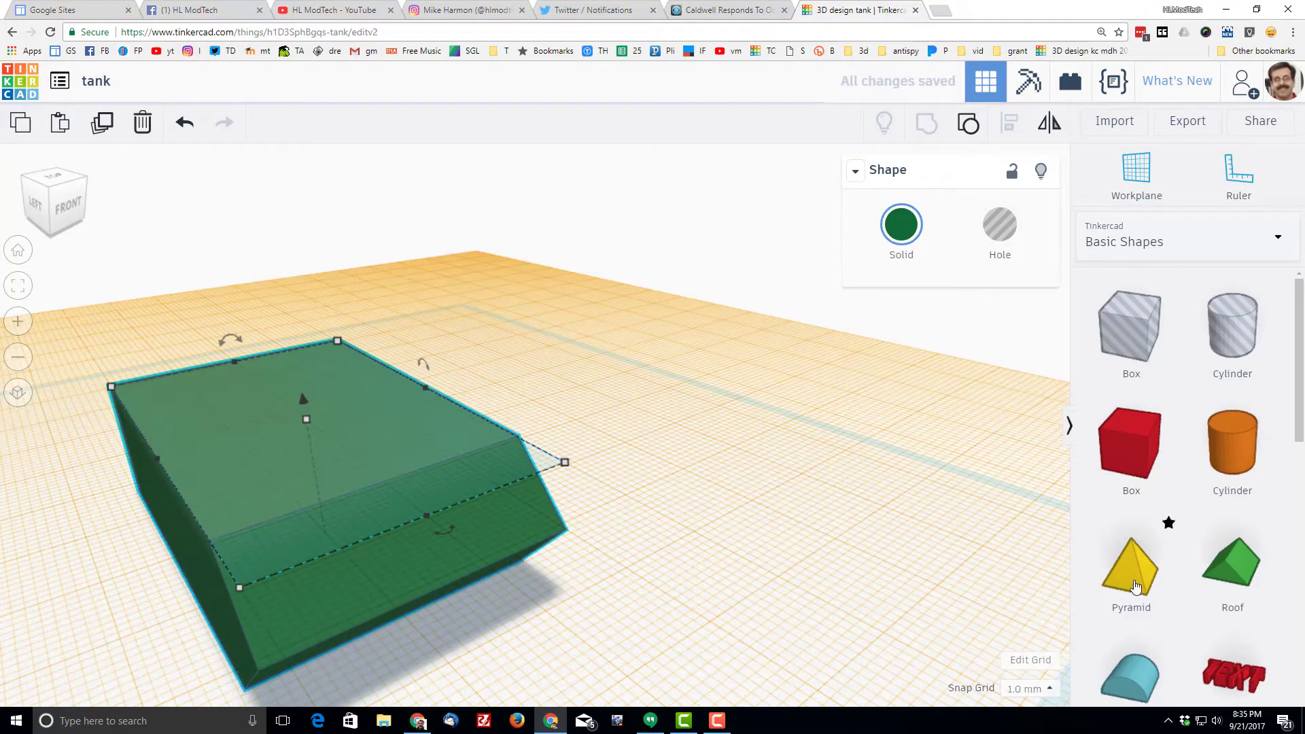
{"action": "scroll", "coordinate": [1135, 586], "scroll_direction": "down", "scroll_amount": 3}
{"action": "scroll", "coordinate": [1149, 596], "scroll_direction": "down", "scroll_amount": 2}
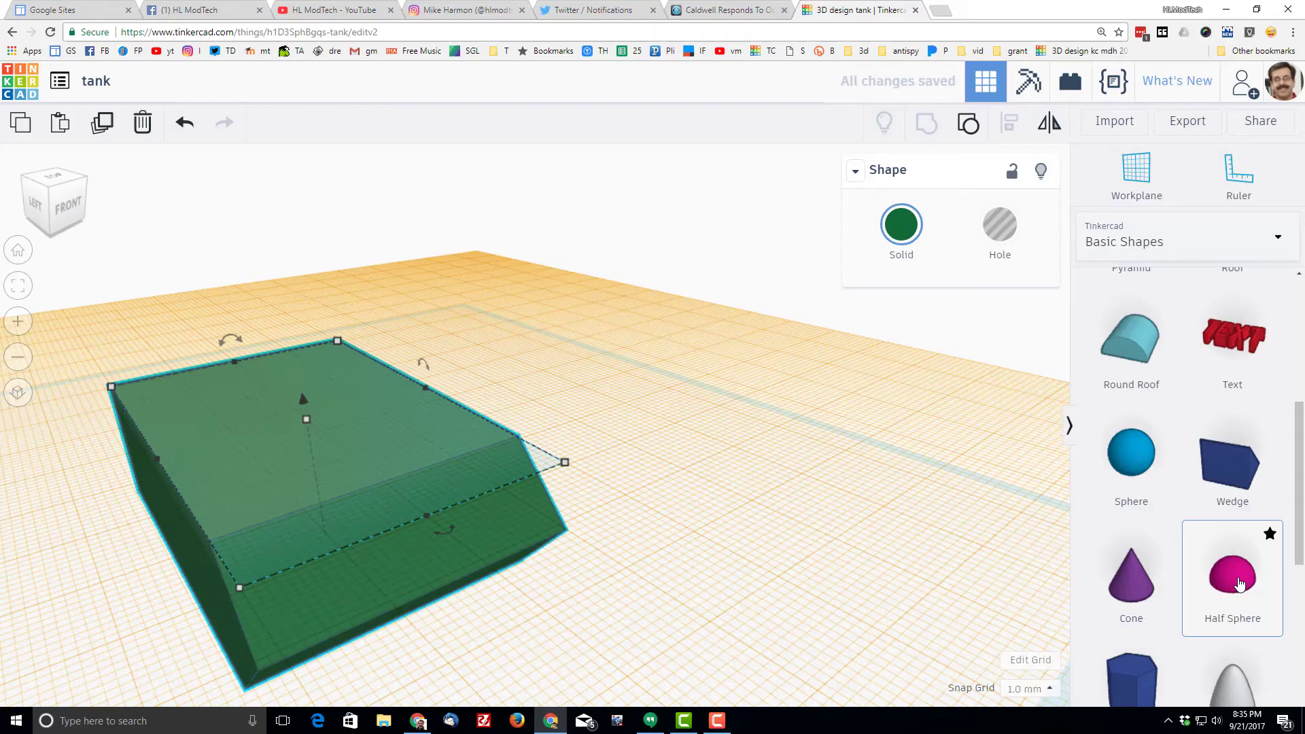
{"action": "left_click_drag", "start_coordinate": [1233, 576], "coordinate": [365, 478]}
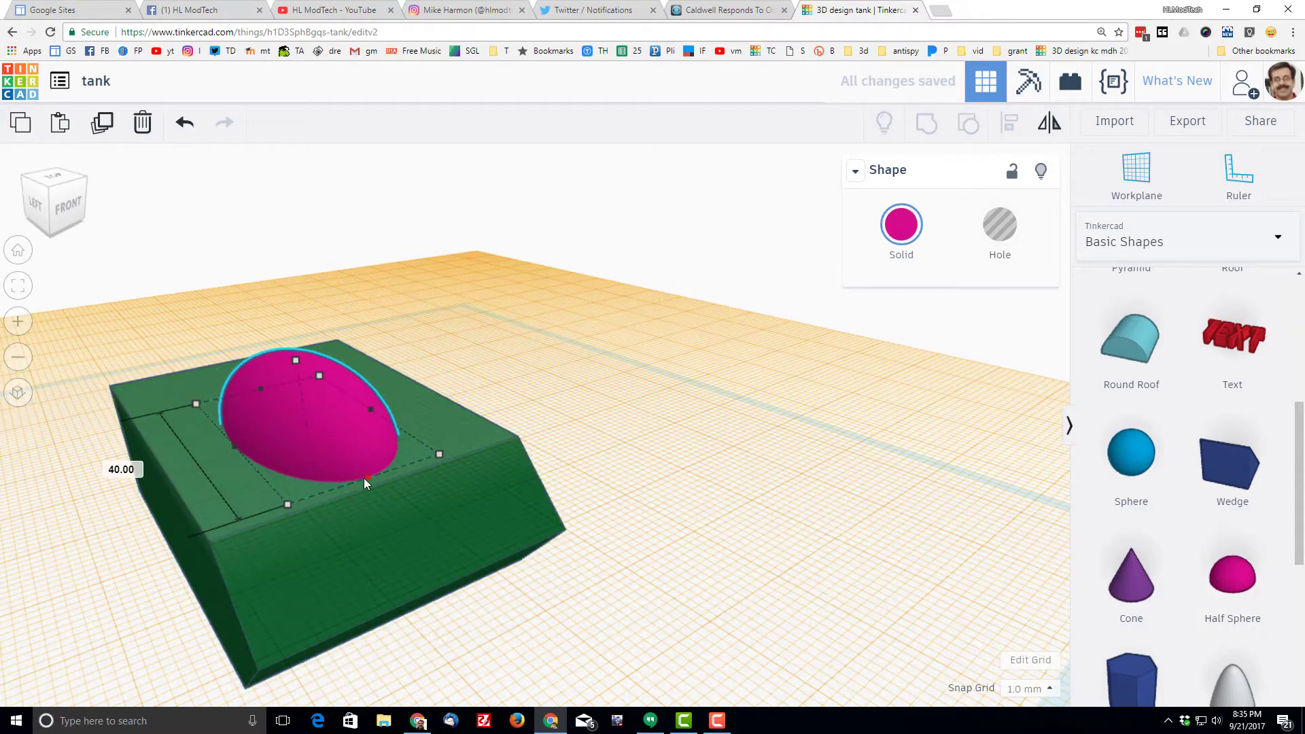
- Size the dome 26 mm wide and 13 mm tall, and colour it dark green
{"action": "left_click_drag", "start_coordinate": [235, 446], "coordinate": [184, 461]}
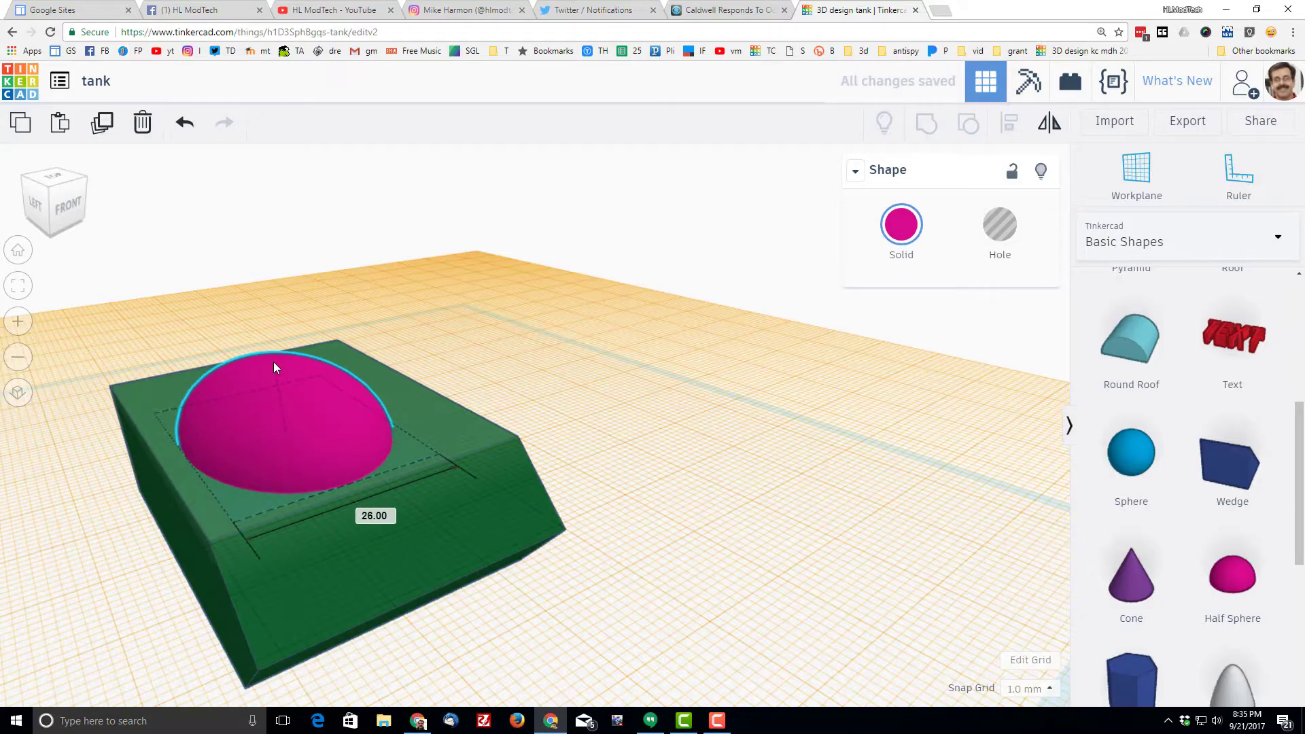
{"action": "mouse_move", "coordinate": [273, 362]}
{"action": "left_mouse_down"}
{"action": "mouse_move", "coordinate": [279, 349]}
{"action": "mouse_move", "coordinate": [291, 363]}
{"action": "left_mouse_up"}
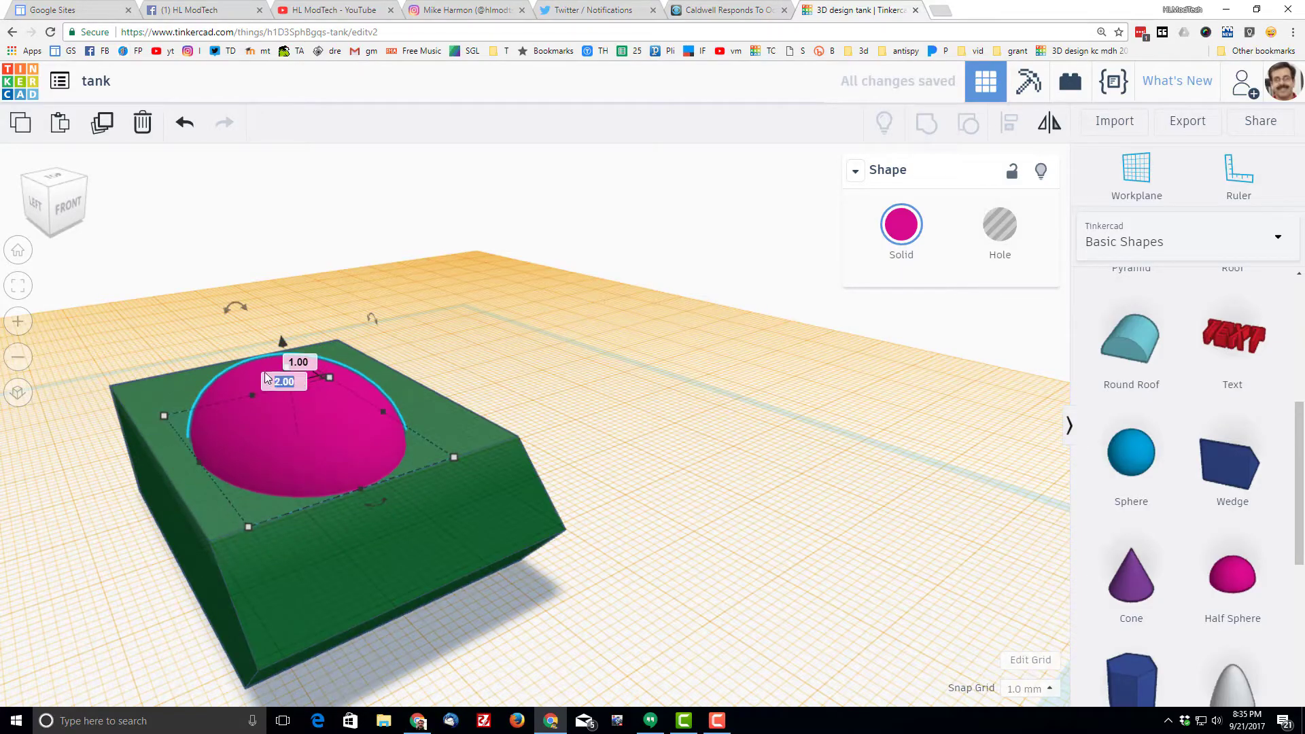
{"action": "mouse_move", "coordinate": [283, 343]}
{"action": "left_mouse_down"}
{"action": "mouse_move", "coordinate": [284, 332]}
{"action": "mouse_move", "coordinate": [287, 342]}
{"action": "left_mouse_up"}
{"action": "right_click_drag", "start_coordinate": [263, 446], "coordinate": [105, 461]}
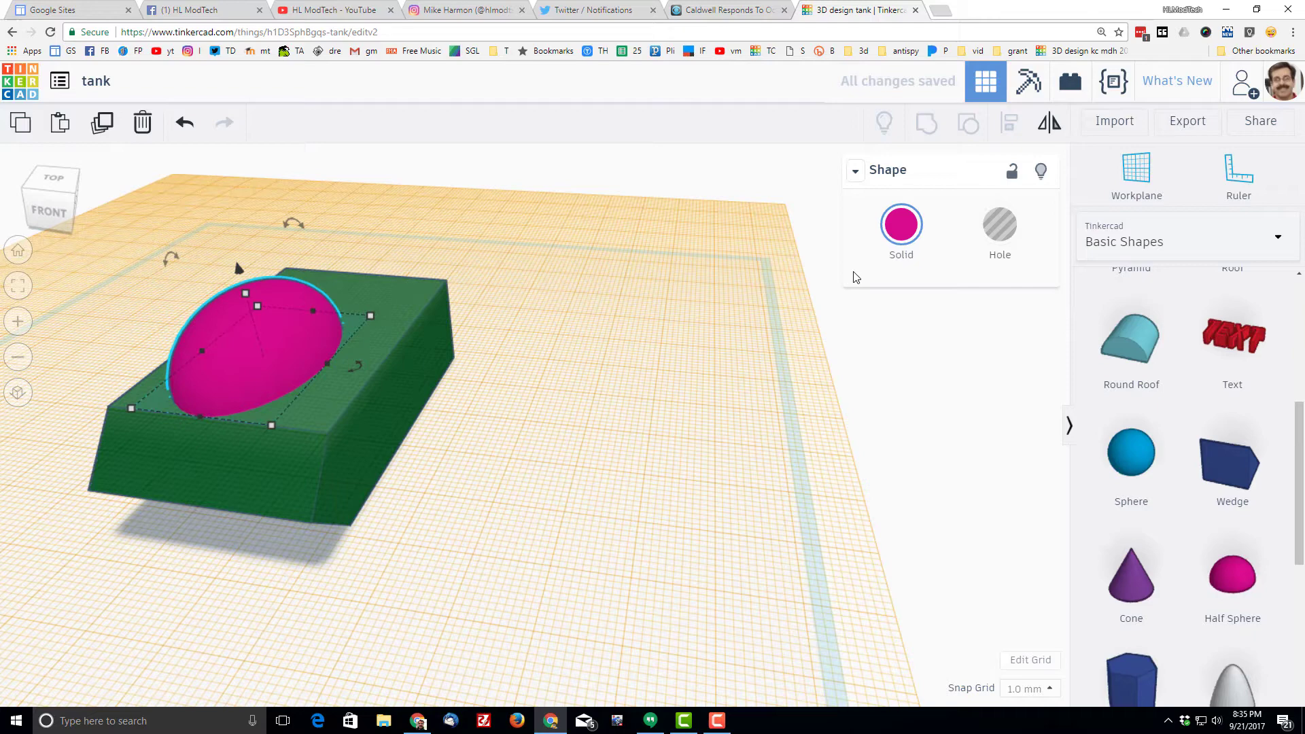
{"action": "left_click", "coordinate": [895, 239]}
{"action": "left_click", "coordinate": [851, 386]}
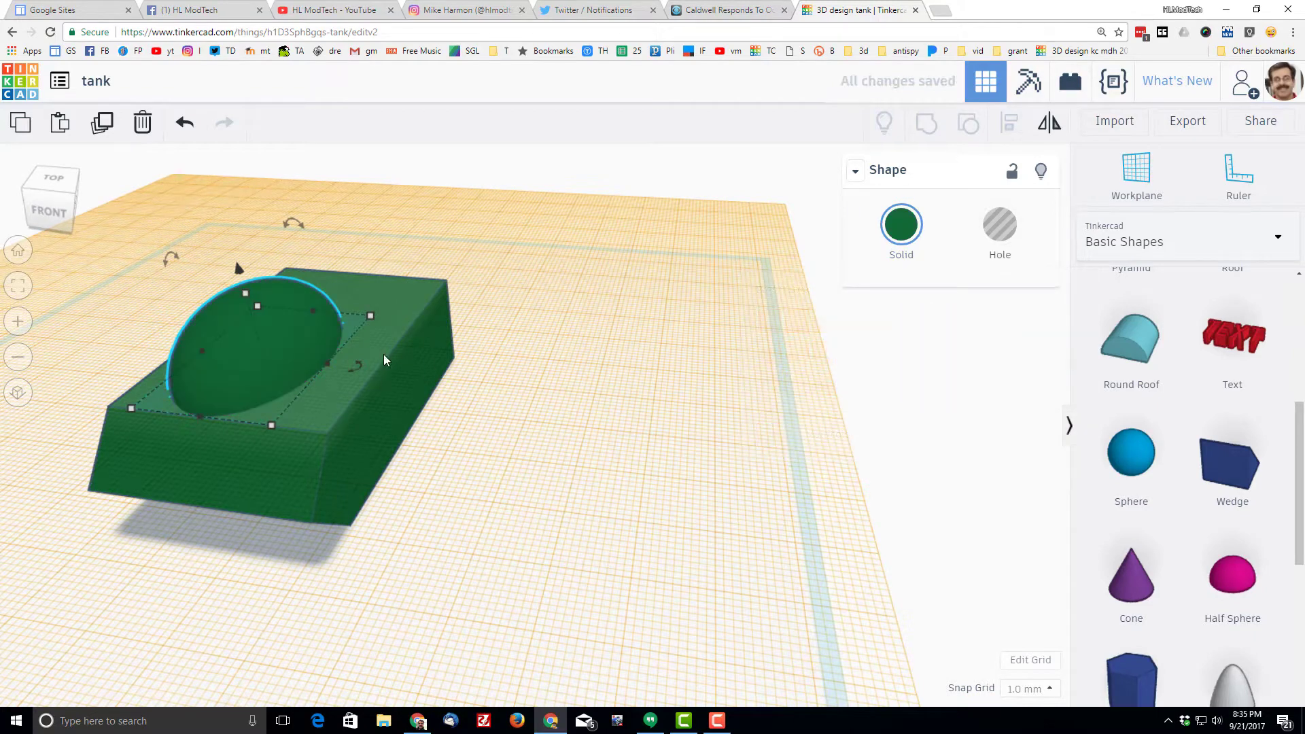
- Align the hull and half sphere so the dome is centred on the hull
{"action": "left_click_drag", "start_coordinate": [154, 274], "coordinate": [469, 488]}
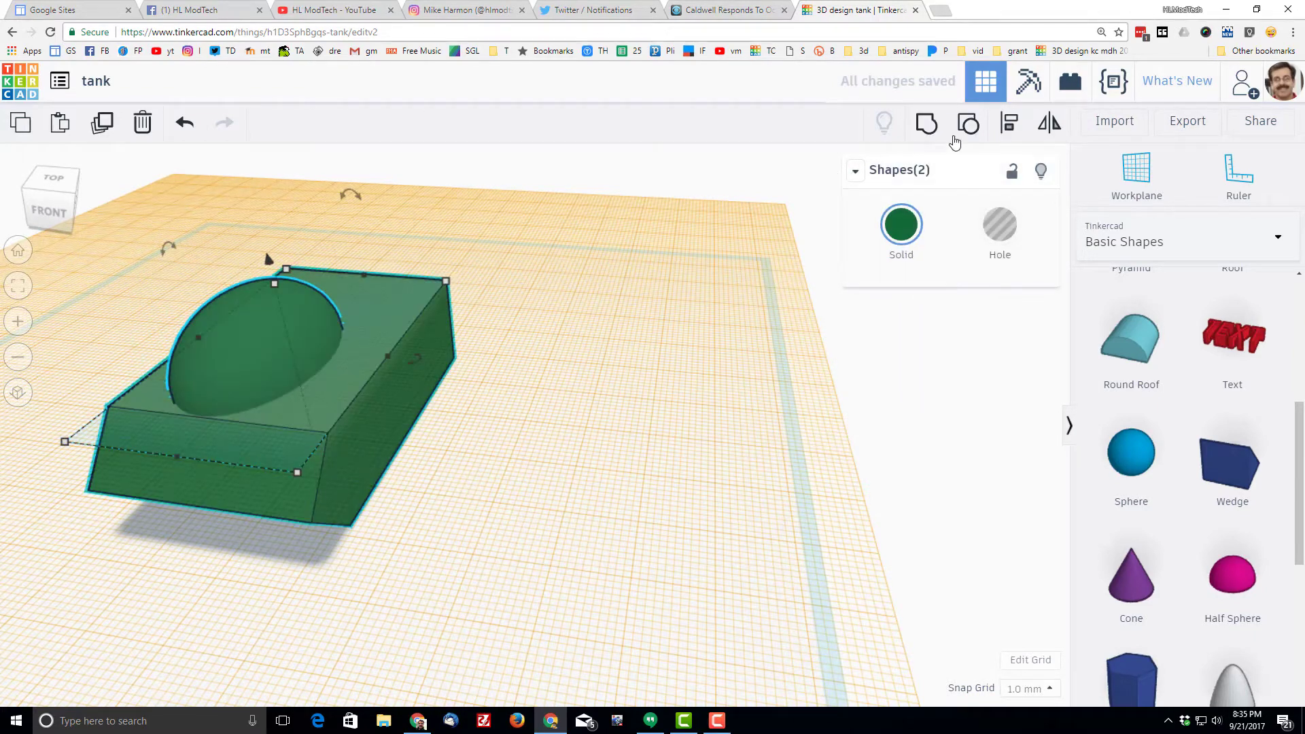
{"action": "left_click", "coordinate": [1009, 124]}
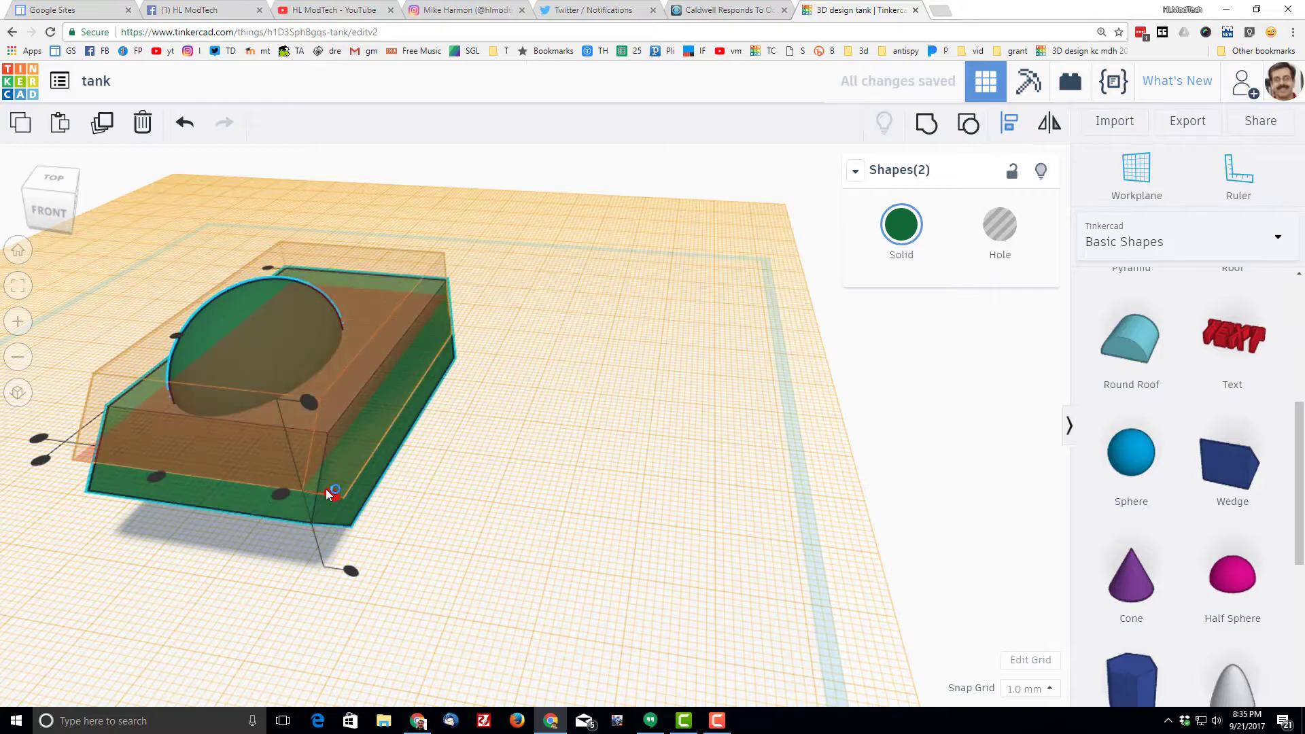
{"action": "left_click", "coordinate": [162, 476]}
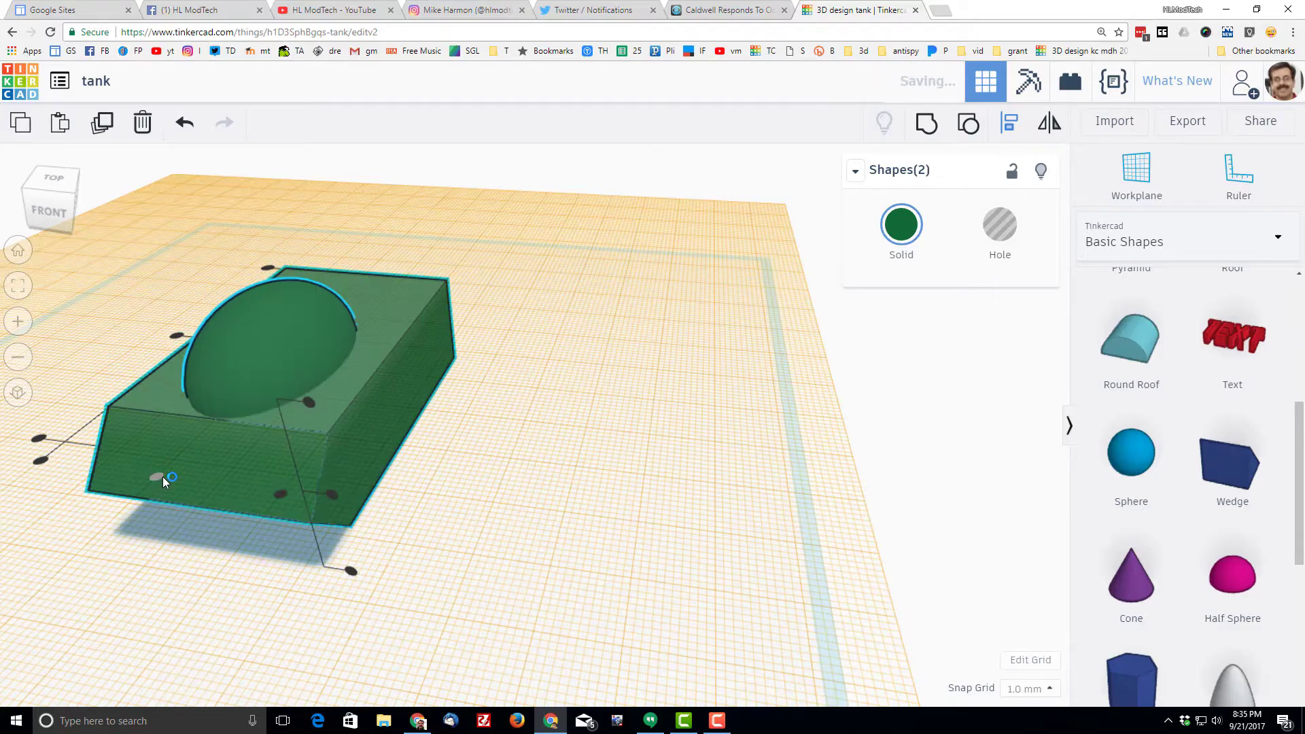
{"action": "left_click", "coordinate": [178, 339]}
- Nudge the dome sideways with the Right arrow to fine-tune its position
{"action": "right_click_drag", "start_coordinate": [445, 408], "coordinate": [251, 454]}
{"action": "scroll", "coordinate": [493, 312], "scroll_direction": "up", "scroll_amount": 3}
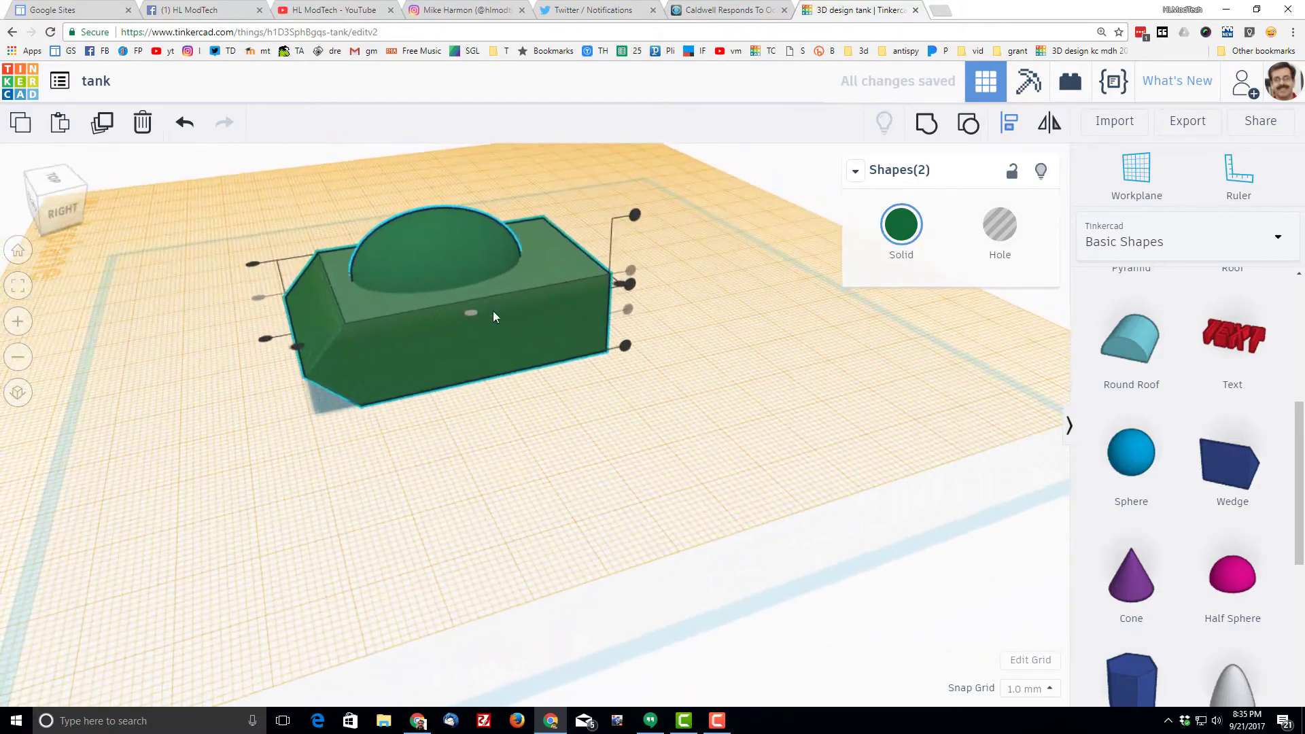
{"action": "left_click", "coordinate": [463, 248]}
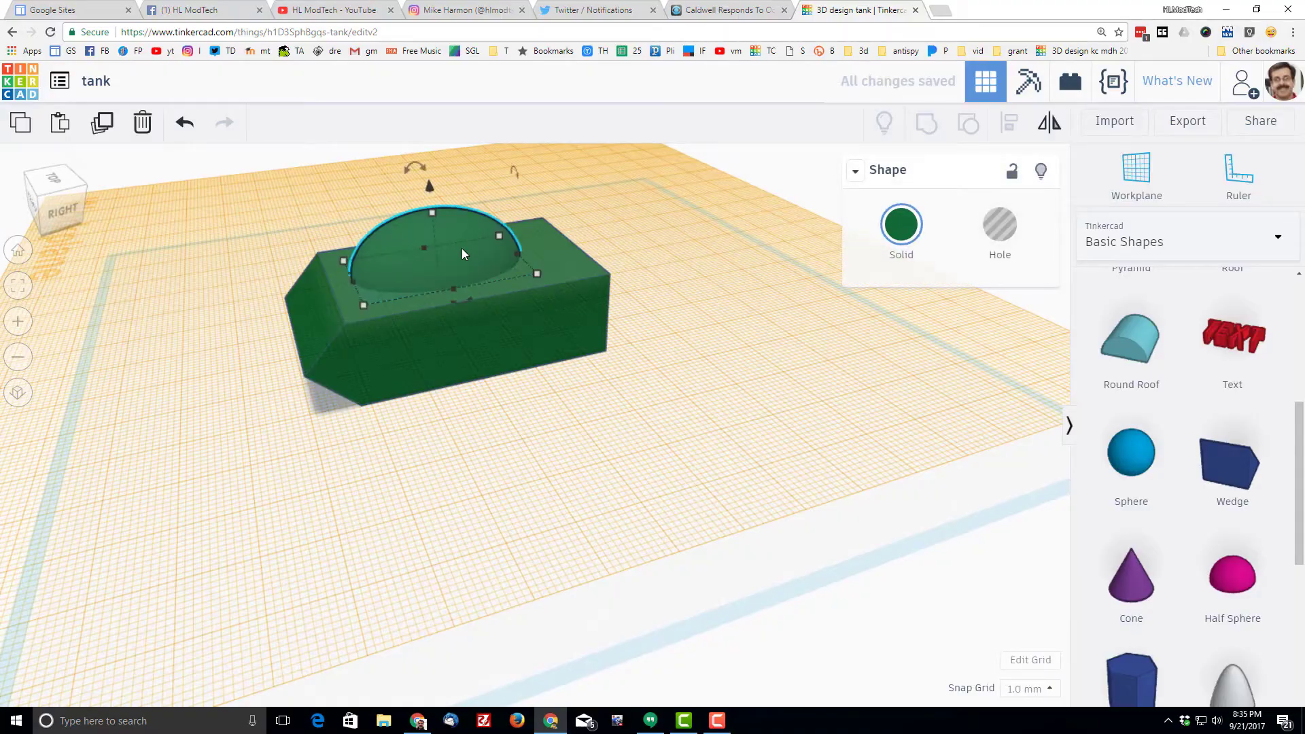
{"action": "key", "text": "Right"}
{"action": "key", "text": "Right"}
{"action": "key", "text": "Right"}
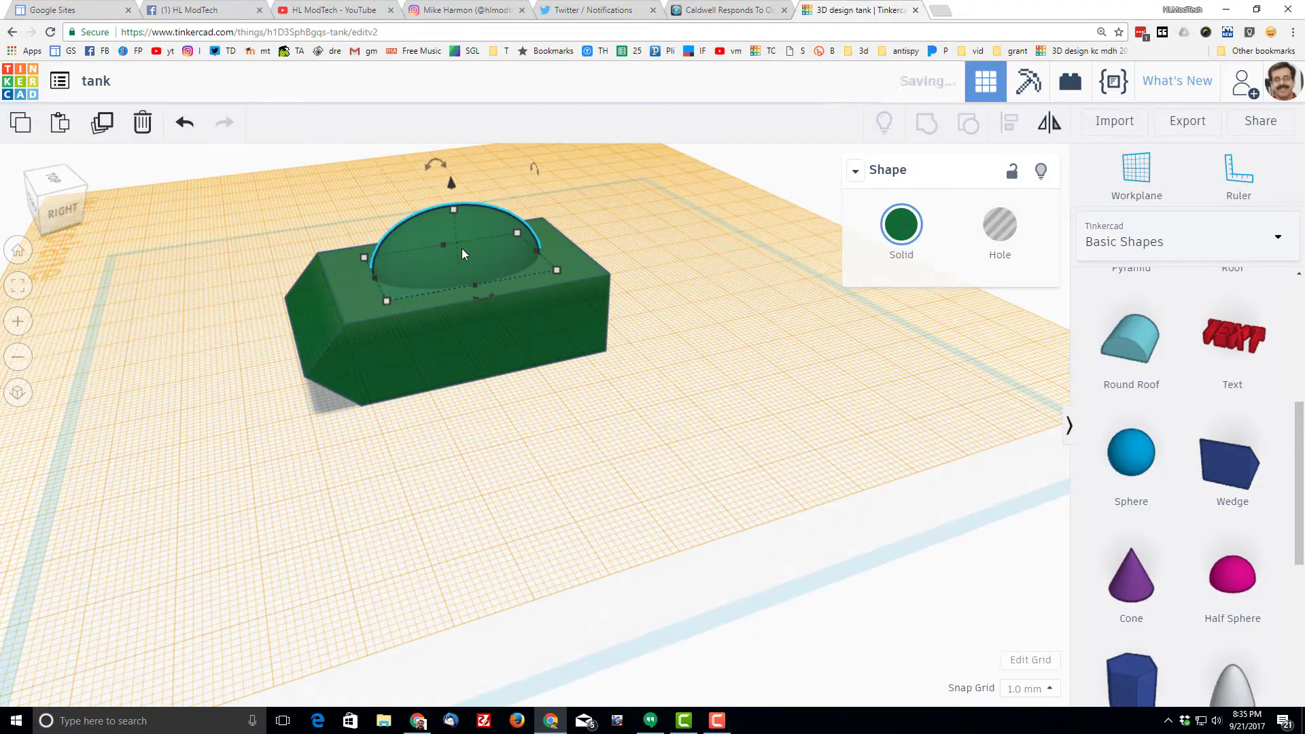
{"action": "left_click", "coordinate": [405, 443]}
{"action": "right_click_drag", "start_coordinate": [405, 442], "coordinate": [551, 441]}
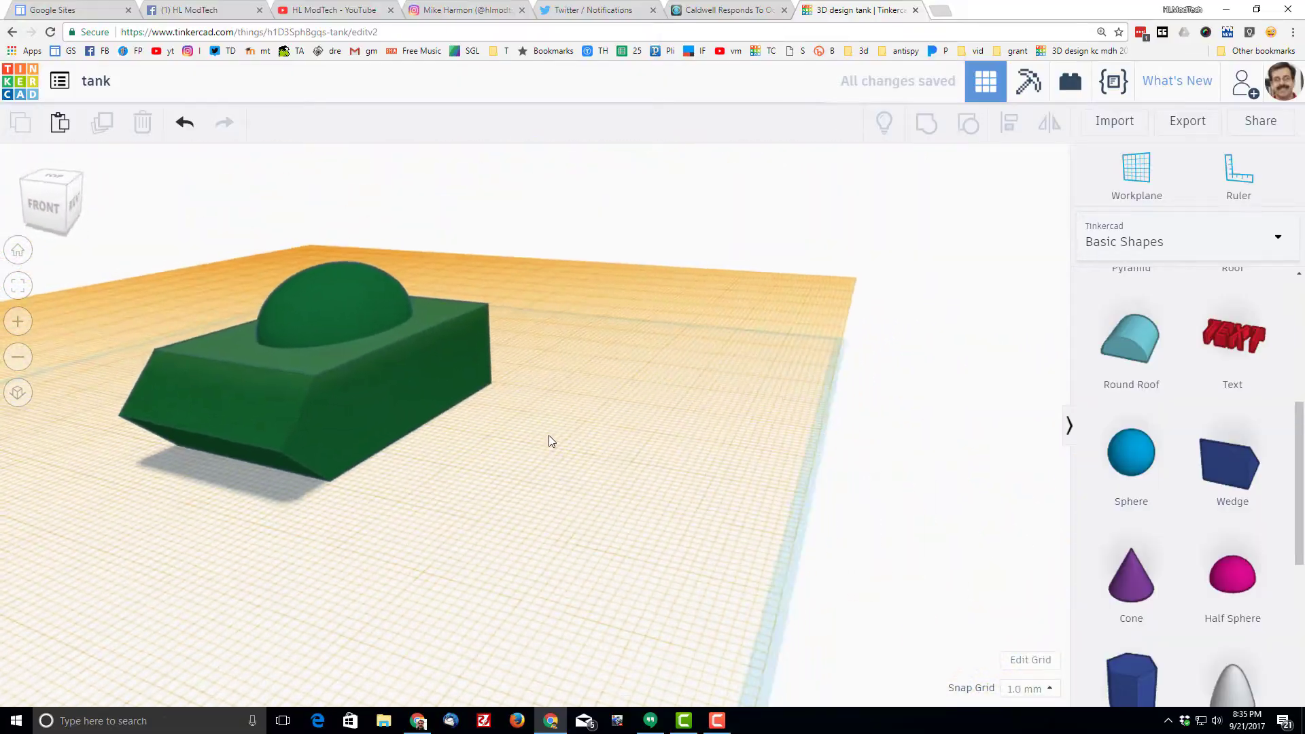
- Drop a tube onto the workplane beside the tank
{"action": "scroll", "coordinate": [551, 442], "scroll_direction": "up", "scroll_amount": 5}
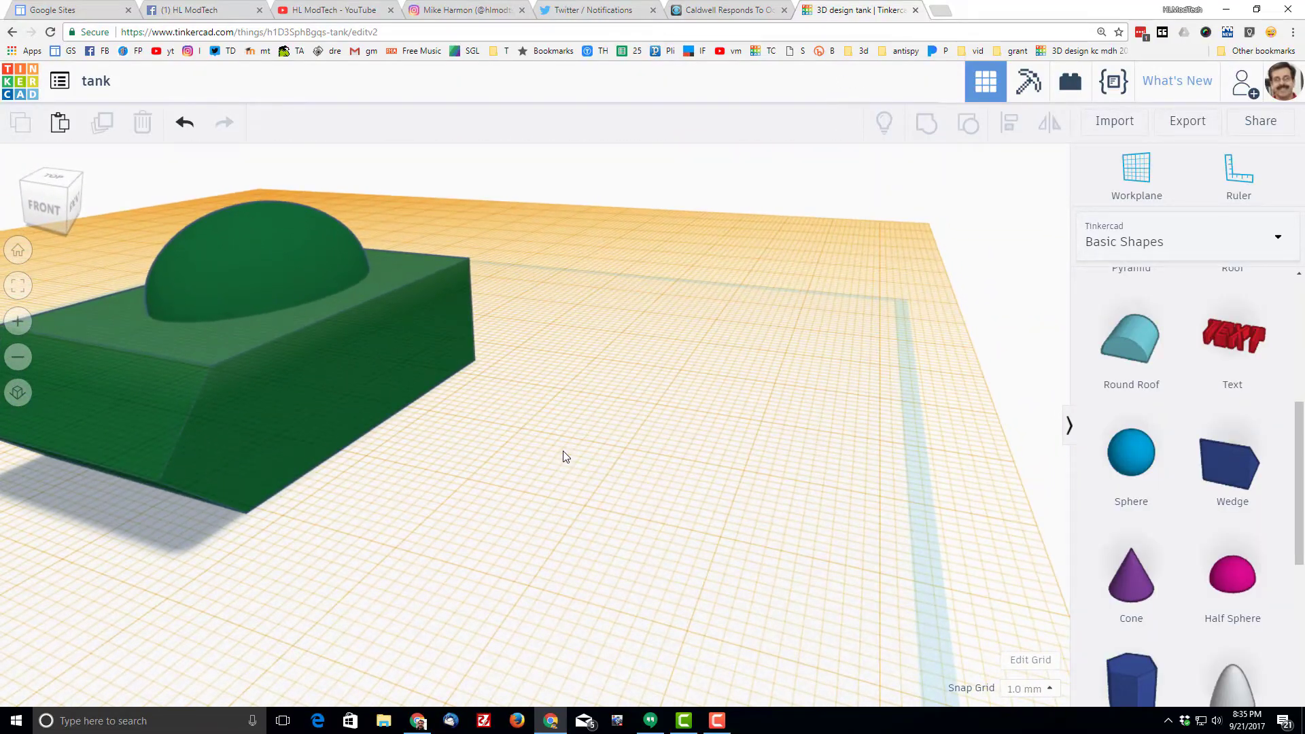
{"action": "right_click_drag", "start_coordinate": [874, 443], "coordinate": [323, 299]}
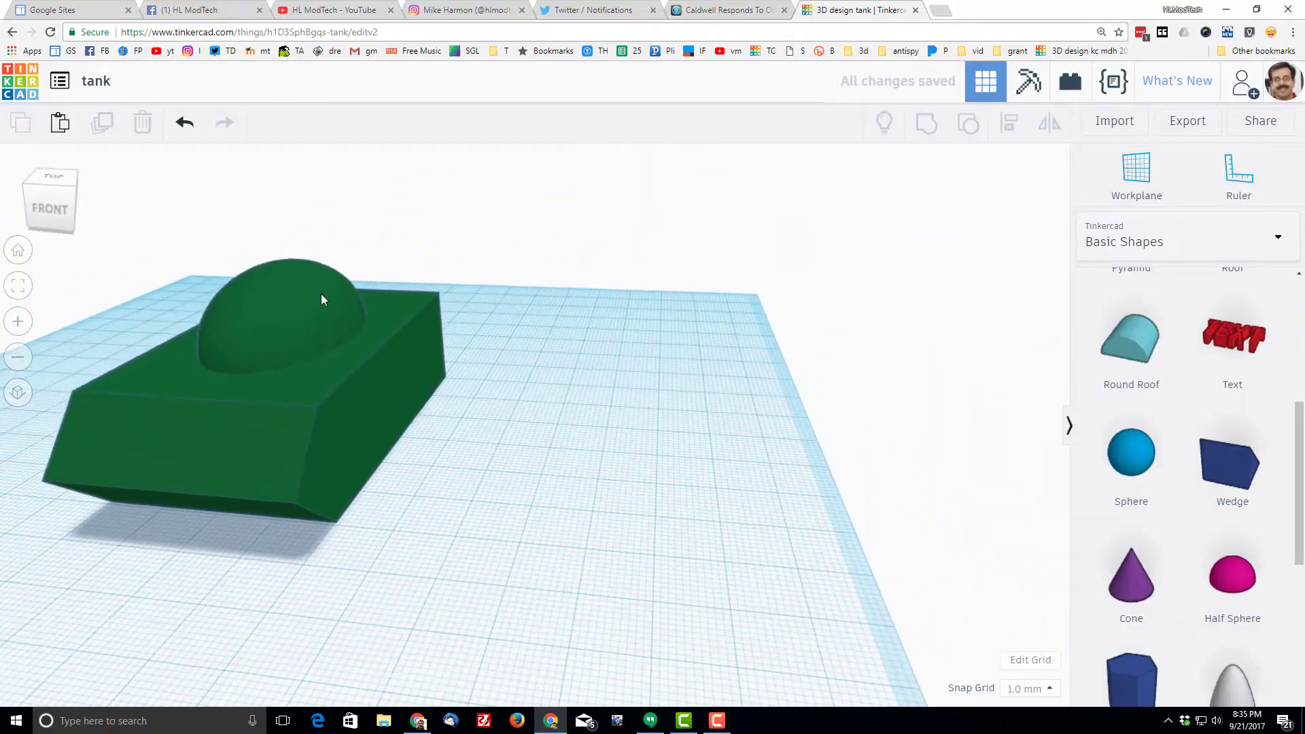
{"action": "scroll", "coordinate": [1194, 564], "scroll_direction": "down", "scroll_amount": 3}
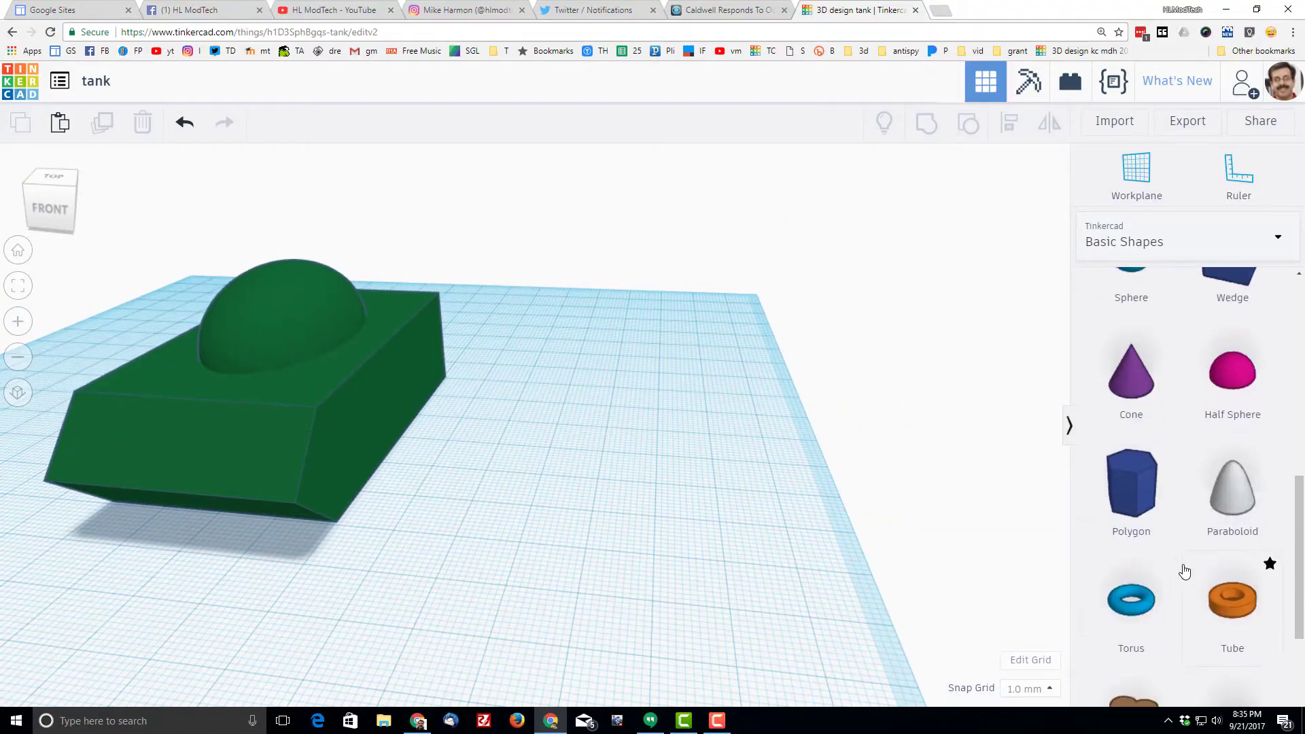
{"action": "scroll", "coordinate": [1172, 570], "scroll_direction": "up", "scroll_amount": 5}
{"action": "scroll", "coordinate": [1167, 564], "scroll_direction": "down", "scroll_amount": 5}
{"action": "scroll", "coordinate": [1168, 563], "scroll_direction": "up", "scroll_amount": 6}
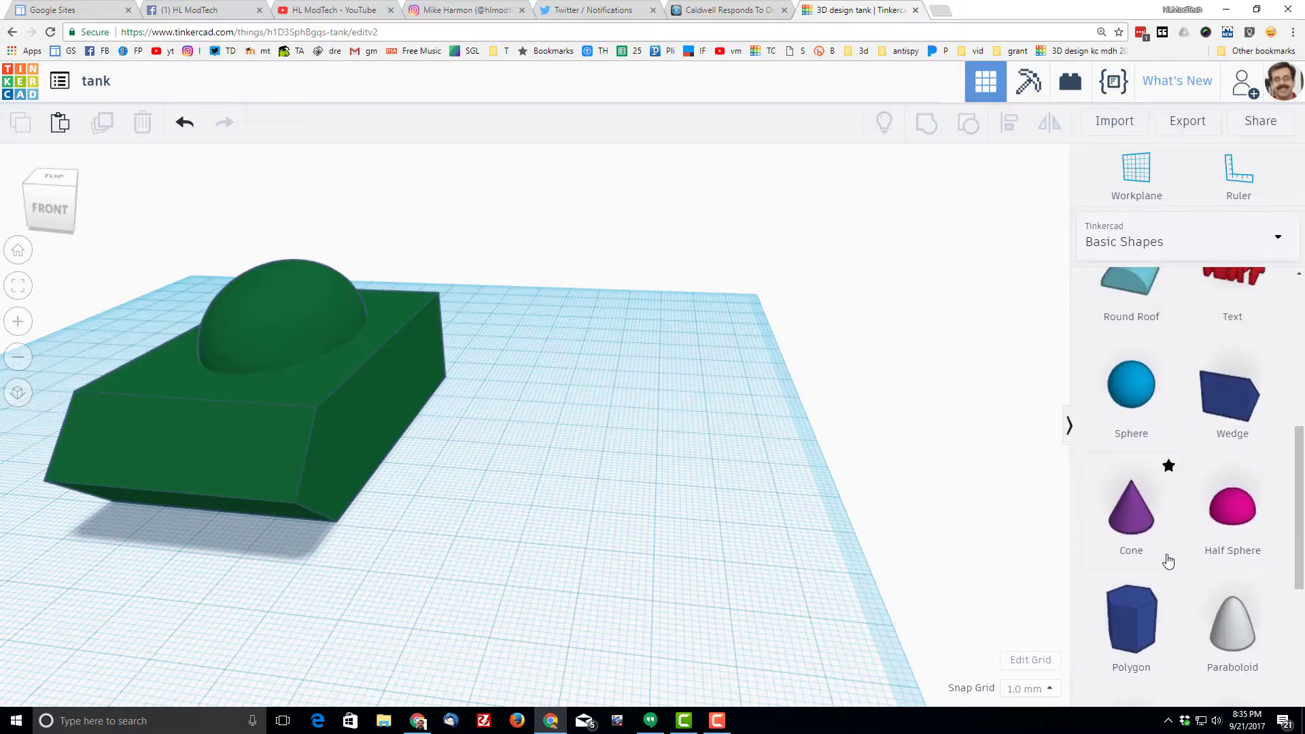
{"action": "scroll", "coordinate": [1169, 564], "scroll_direction": "down", "scroll_amount": 5}
{"action": "scroll", "coordinate": [1188, 594], "scroll_direction": "down", "scroll_amount": 1}
{"action": "left_click_drag", "start_coordinate": [1206, 557], "coordinate": [553, 464]}
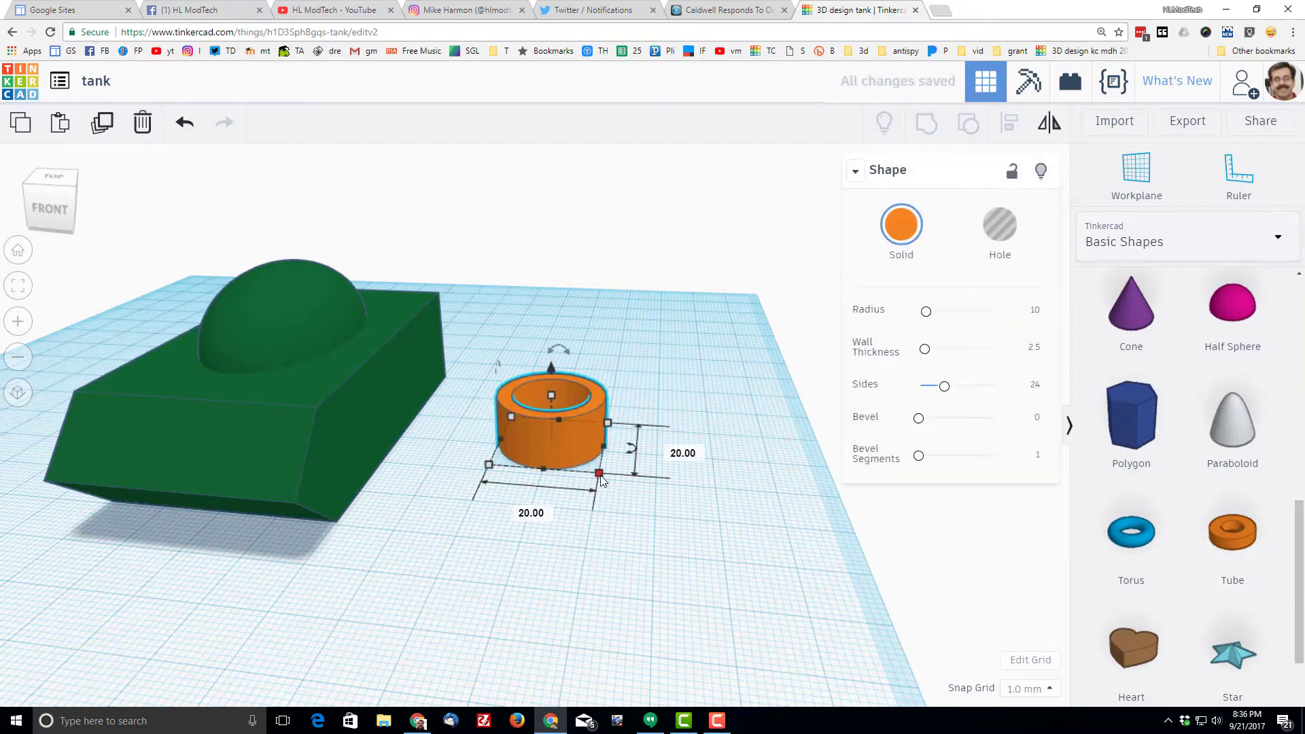
- Resize the tube to a 7 × 7 footprint and 40 mm height
{"action": "left_click_drag", "start_coordinate": [599, 474], "coordinate": [511, 439]}
{"action": "scroll", "coordinate": [528, 418], "scroll_direction": "up", "scroll_amount": 3}
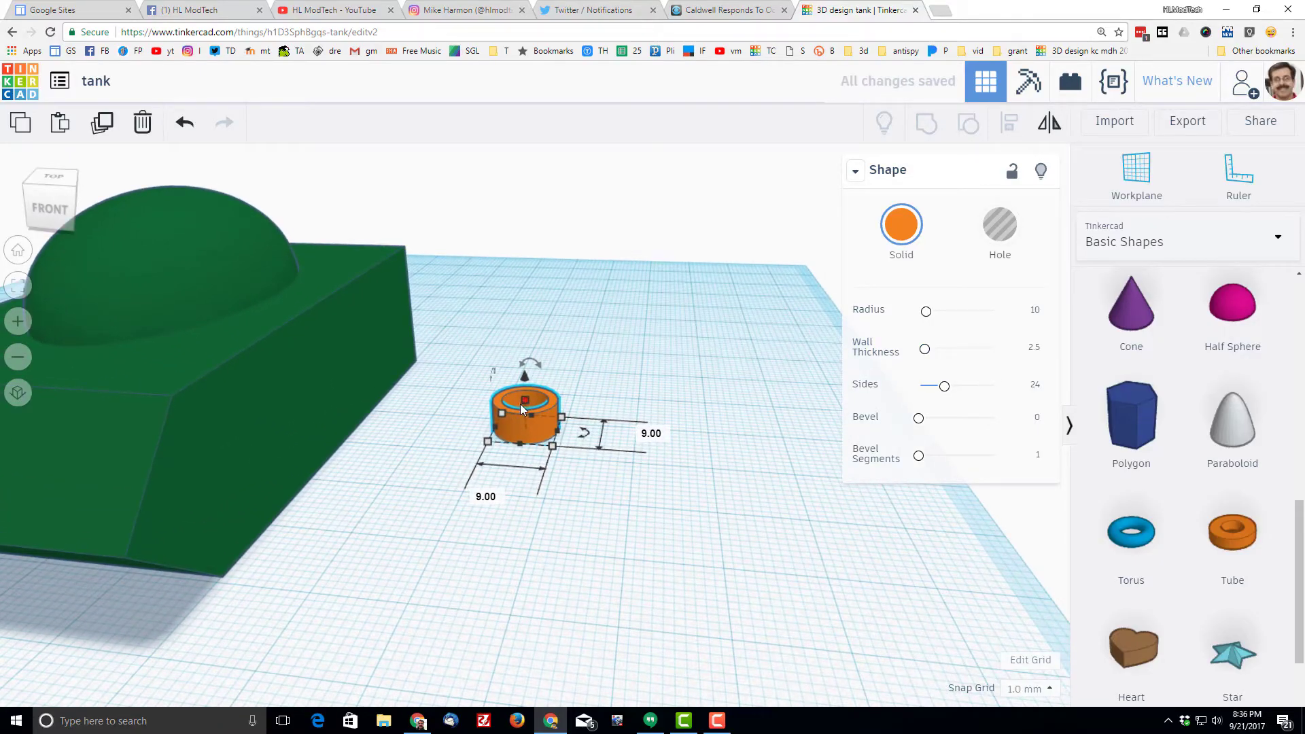
{"action": "left_click_drag", "start_coordinate": [523, 400], "coordinate": [524, 171]}
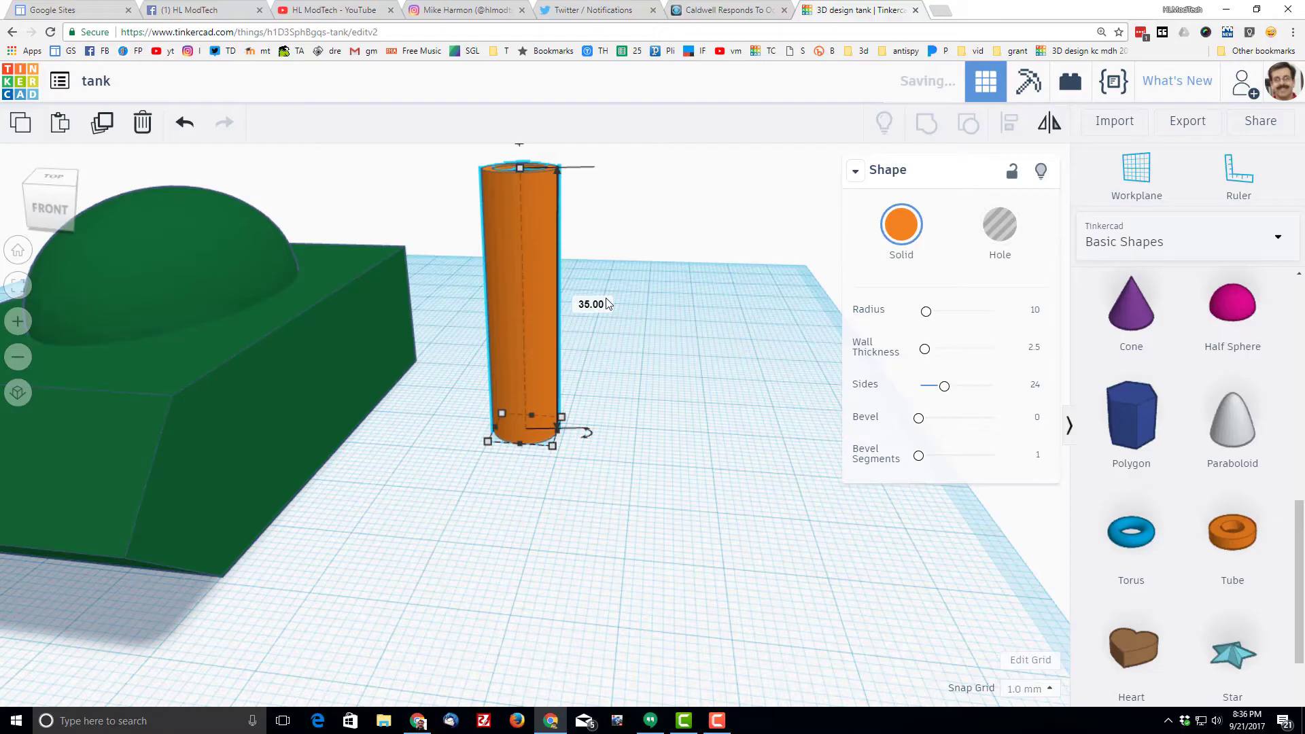
{"action": "right_click_drag", "start_coordinate": [475, 339], "coordinate": [552, 416]}
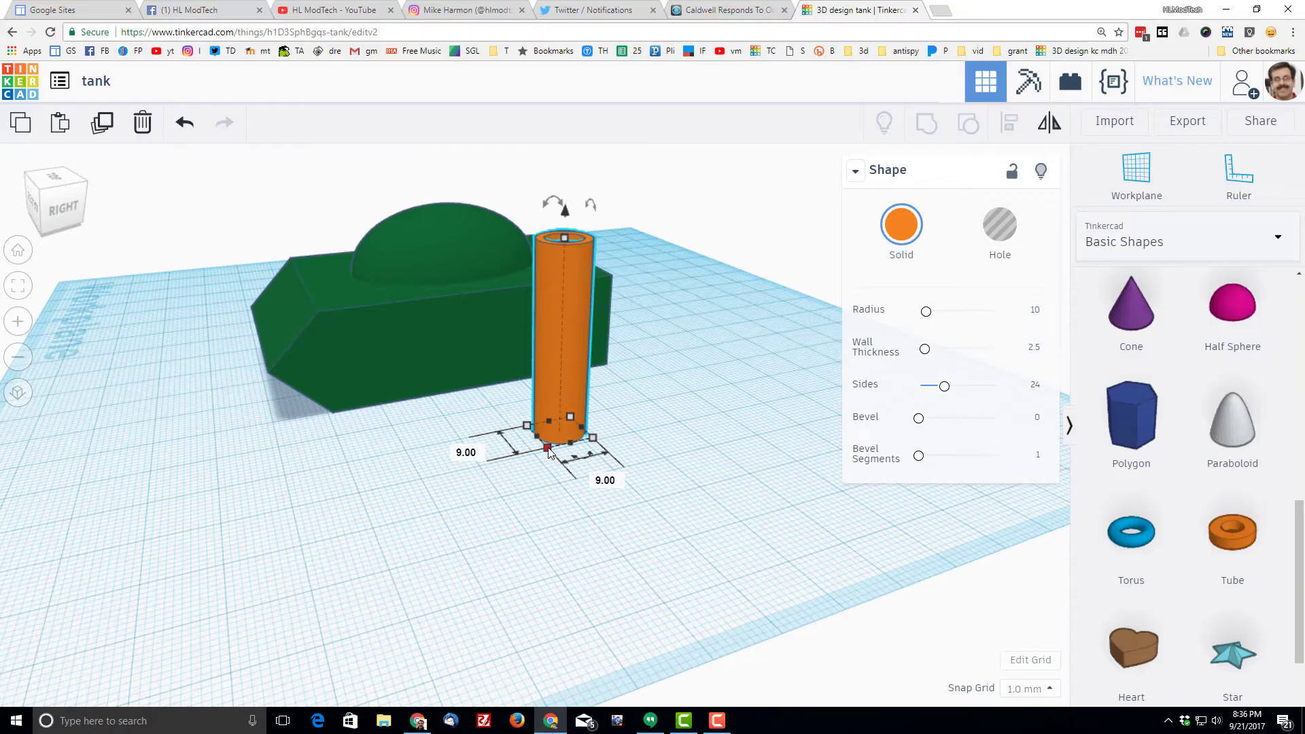
{"action": "left_click_drag", "start_coordinate": [549, 446], "coordinate": [552, 443]}
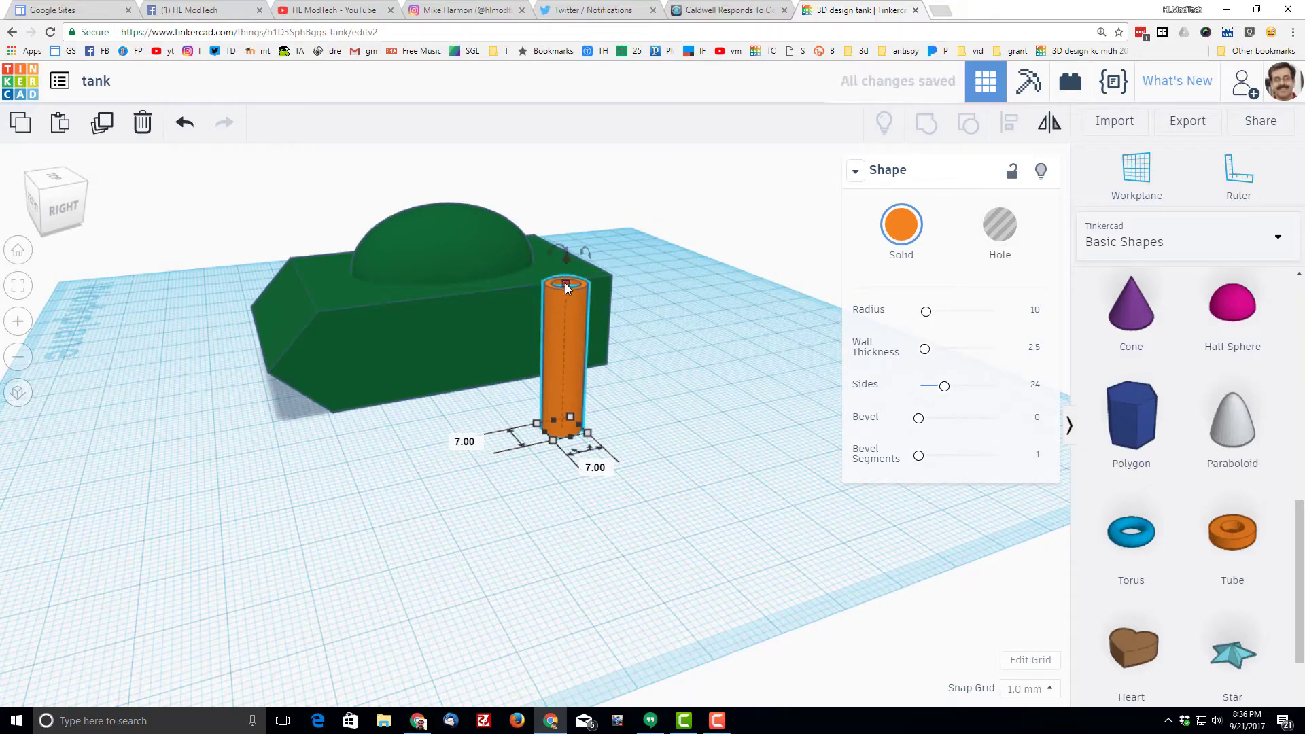
{"action": "left_click_drag", "start_coordinate": [563, 283], "coordinate": [567, 206]}
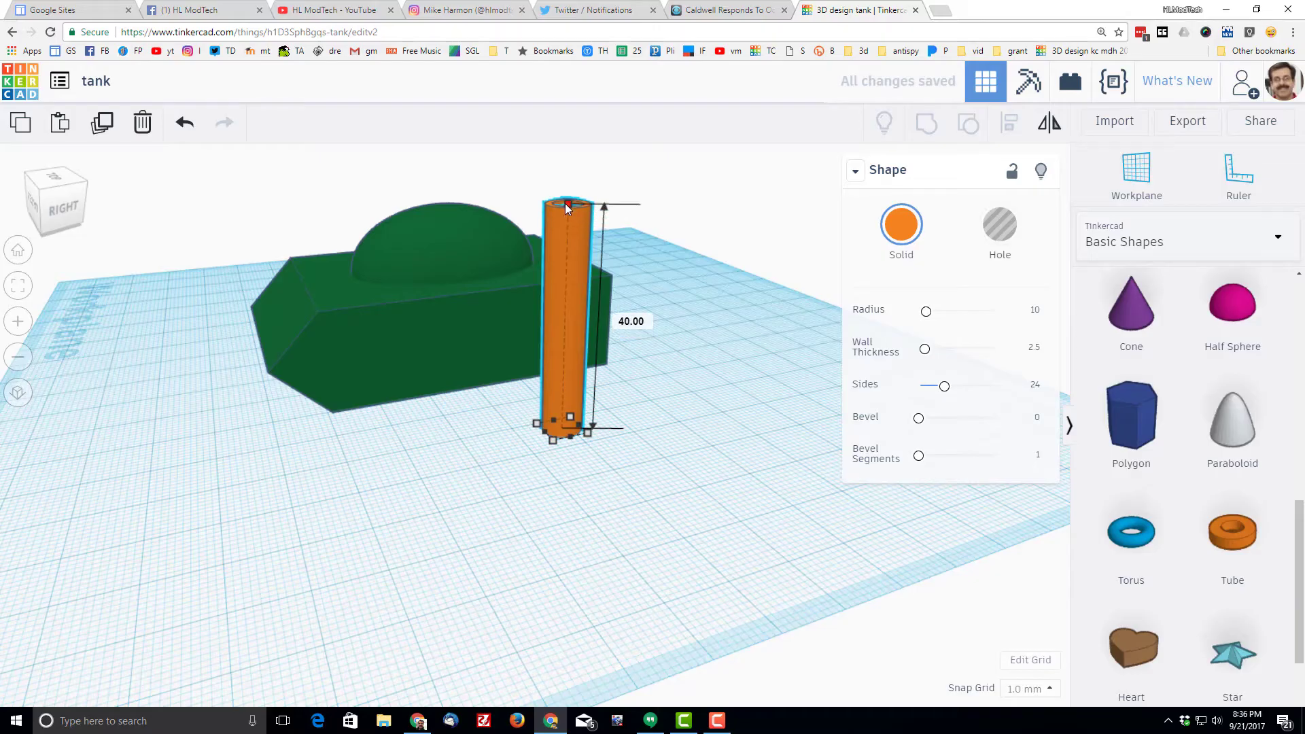
- Colour the tube dark green
{"action": "right_click_drag", "start_coordinate": [565, 203], "coordinate": [853, 238]}
{"action": "left_click", "coordinate": [909, 226]}
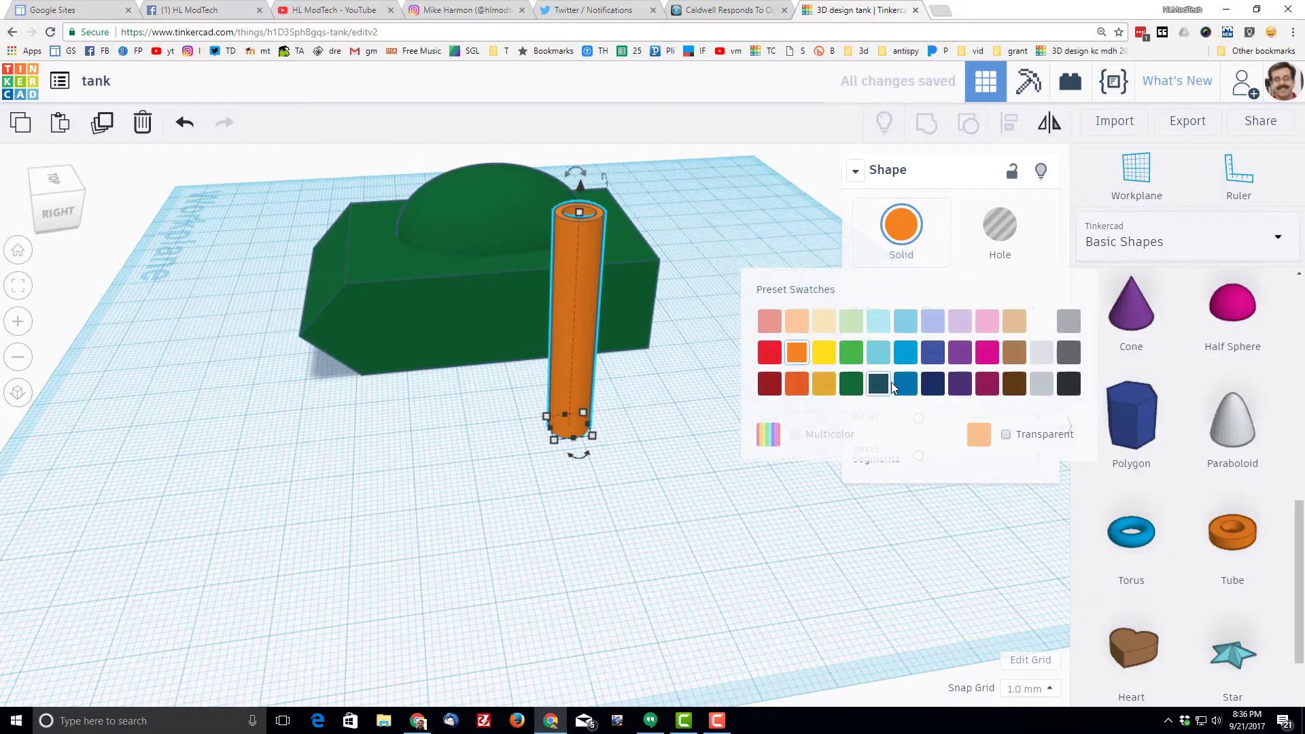
{"action": "left_click", "coordinate": [850, 383]}
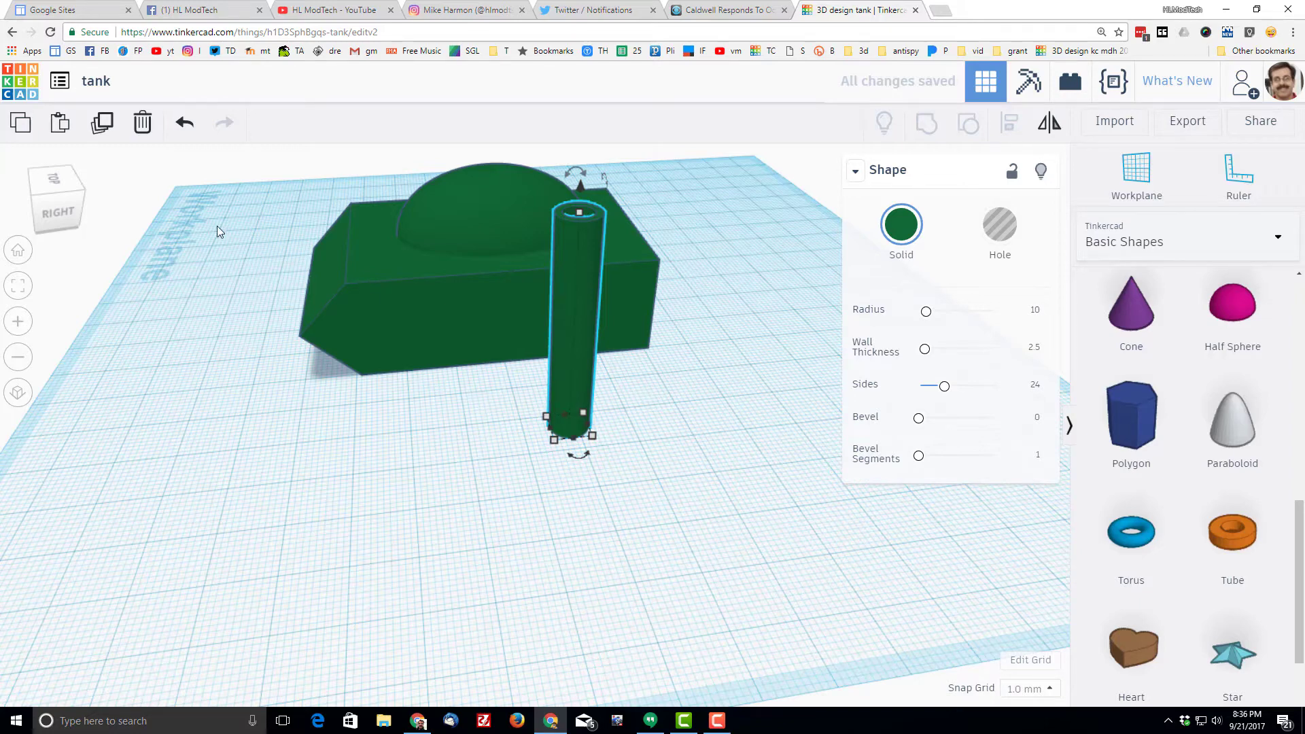
- Move the tube into the hull and centre-align all three tank shapes
{"action": "left_click_drag", "start_coordinate": [563, 384], "coordinate": [423, 280]}
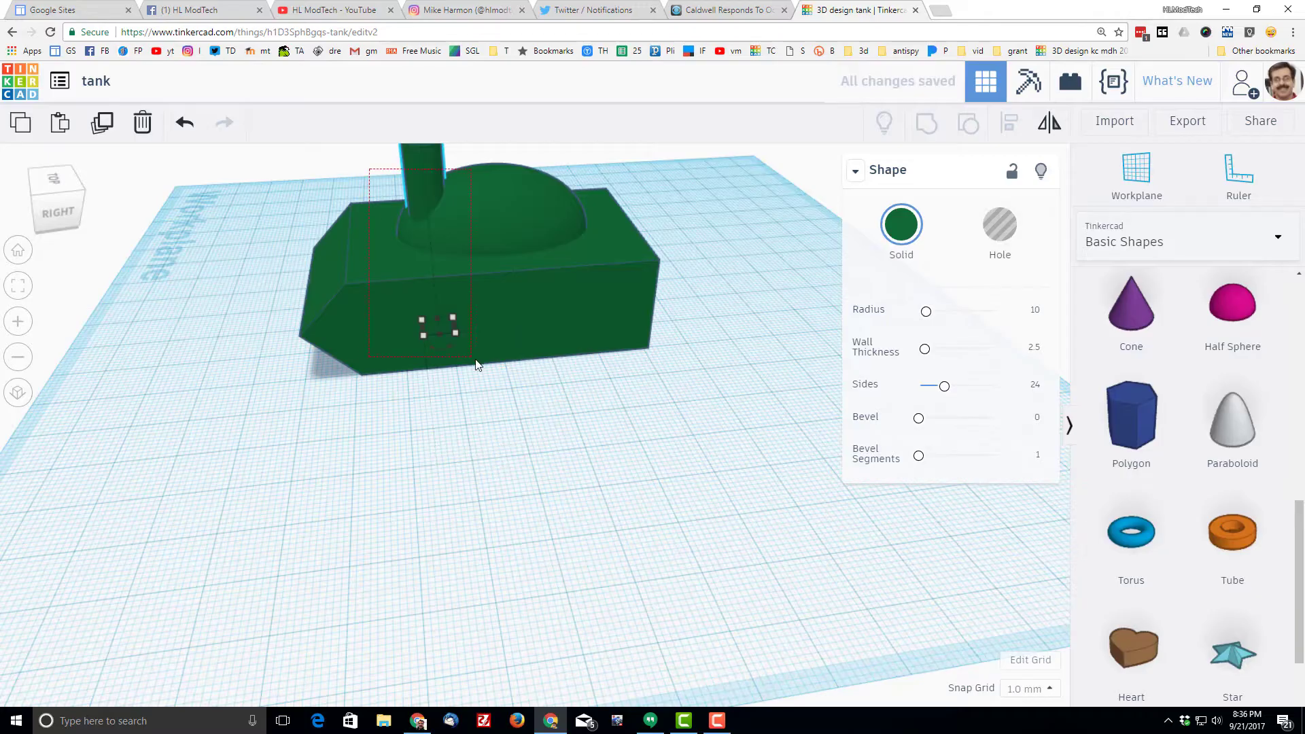
{"action": "key", "text": "ctrl+a"}
{"action": "left_click", "coordinate": [1009, 123]}
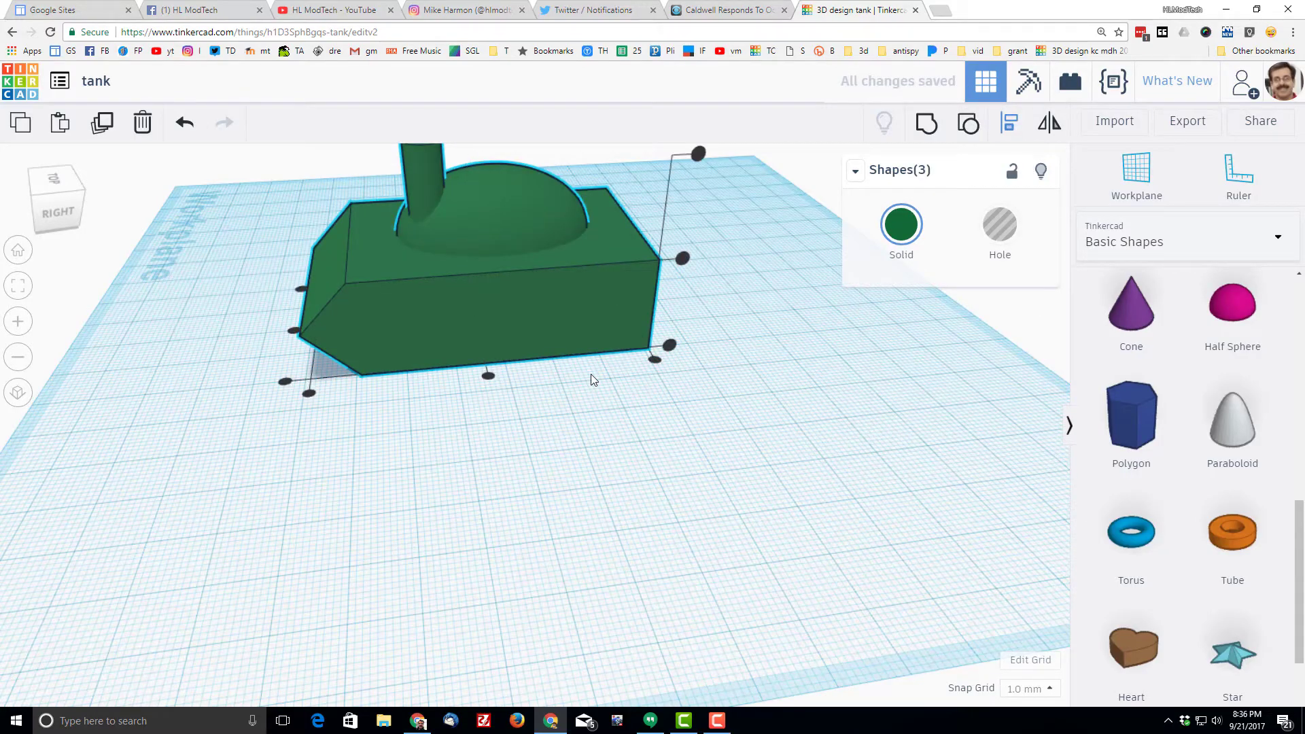
{"action": "left_click", "coordinate": [292, 332]}
{"action": "scroll", "coordinate": [219, 412], "scroll_direction": "down", "scroll_amount": 3}
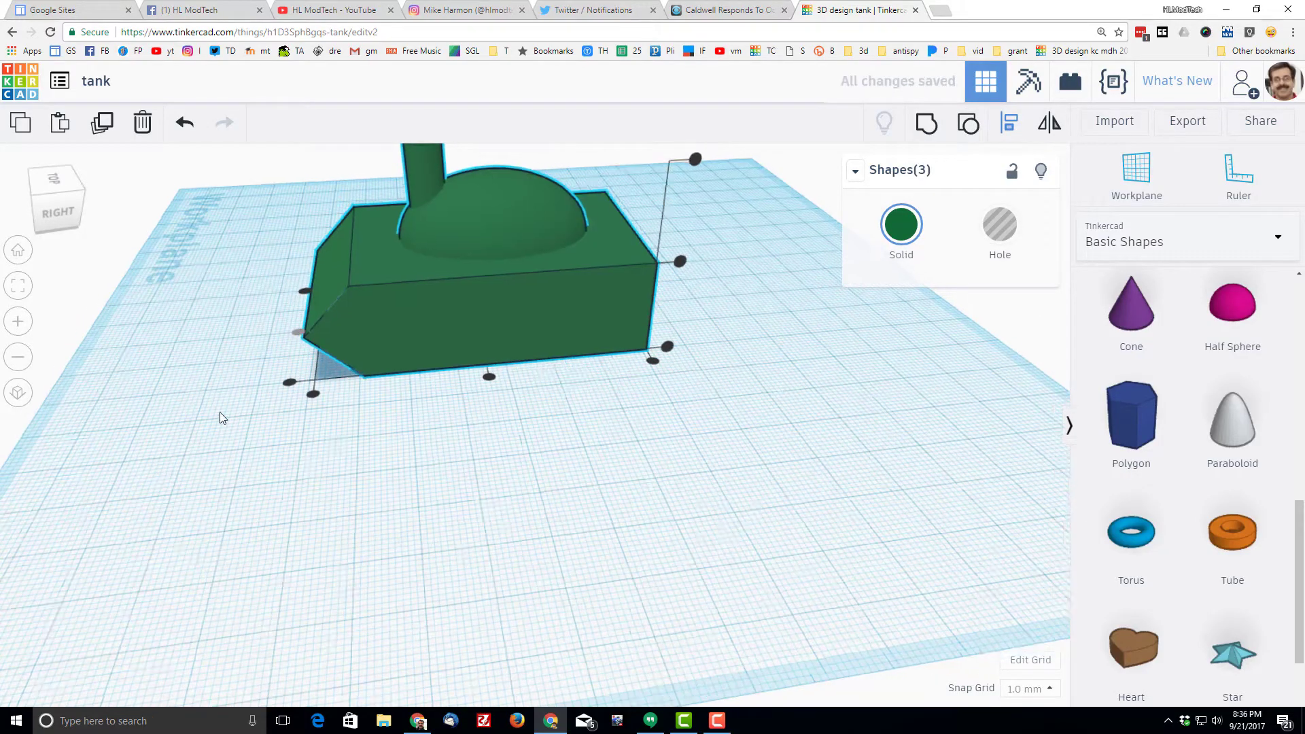
{"action": "left_click", "coordinate": [326, 473]}
- Raise the upright tube to a height of 14.00
{"action": "right_click_drag", "start_coordinate": [242, 483], "coordinate": [630, 461]}
{"action": "scroll", "coordinate": [288, 338], "scroll_direction": "up", "scroll_amount": 3}
{"action": "left_click", "coordinate": [307, 344]}
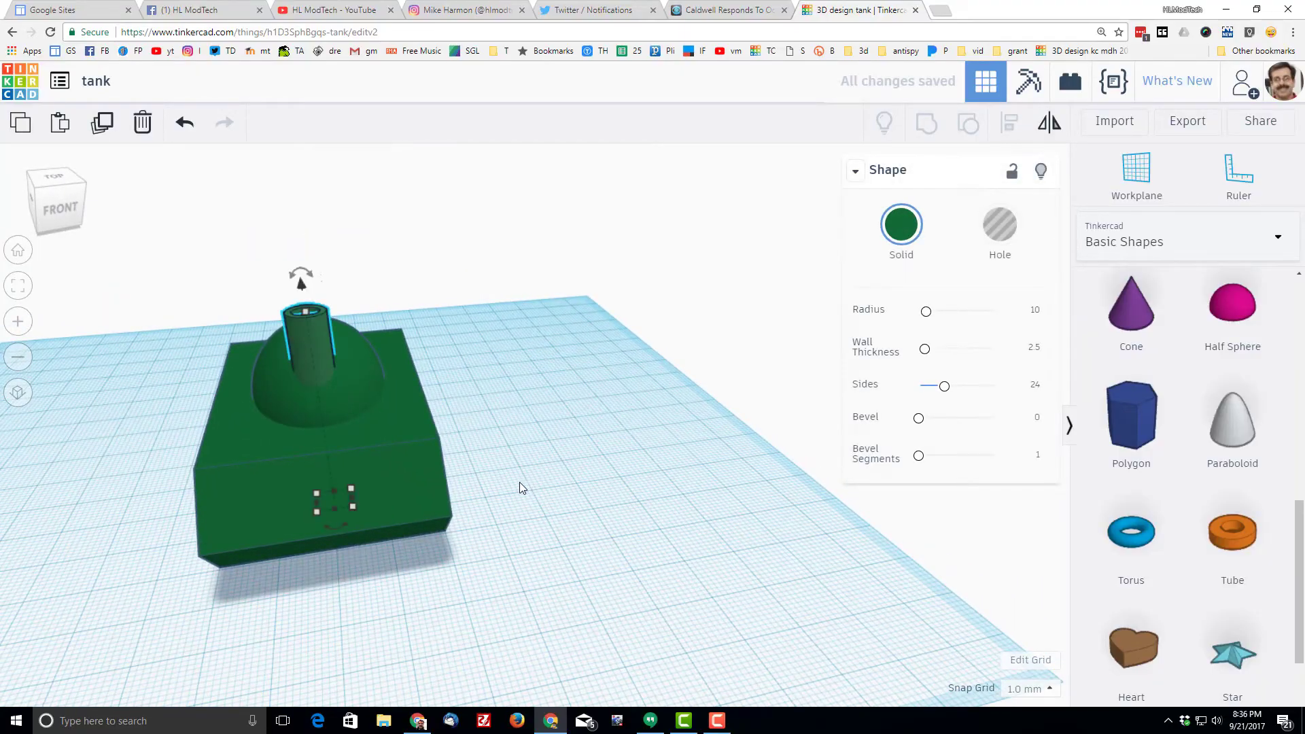
{"action": "right_click_drag", "start_coordinate": [519, 483], "coordinate": [365, 233]}
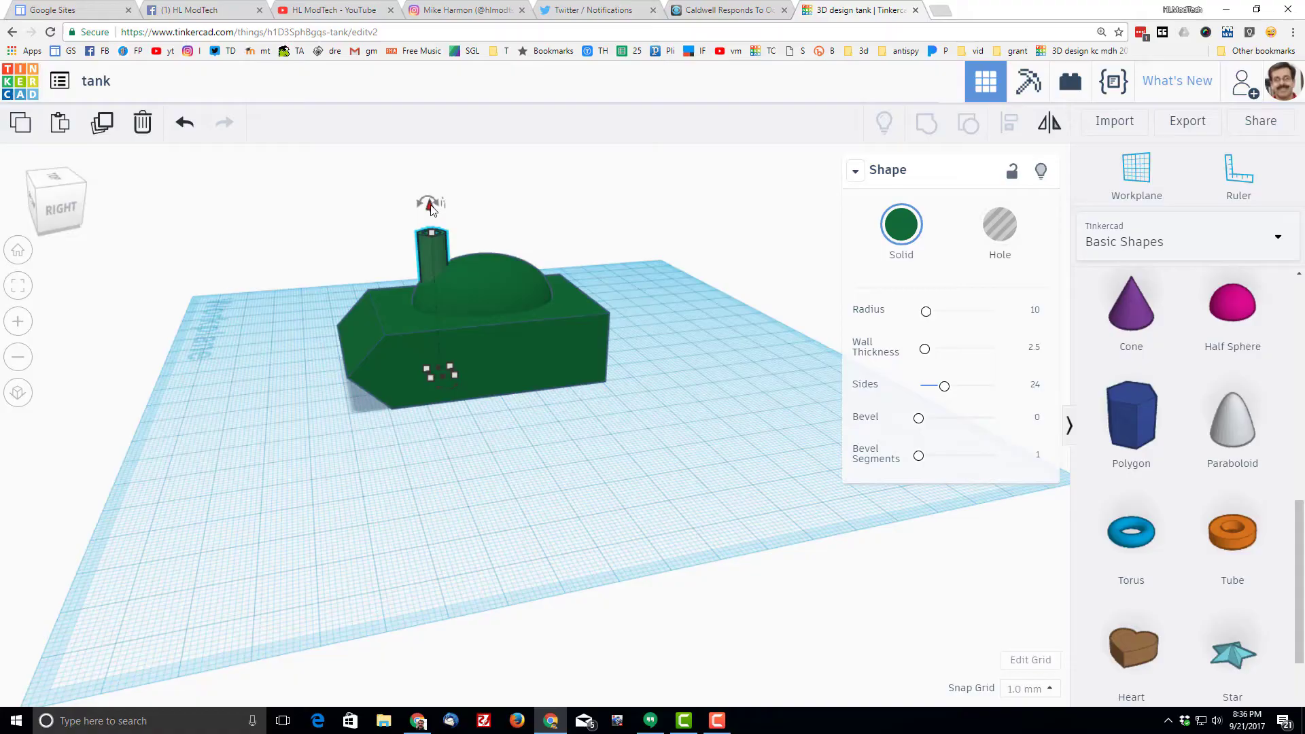
{"action": "left_click_drag", "start_coordinate": [431, 232], "coordinate": [421, 146]}
- Rotate the tube almost horizontal so it juts from the turret as a level barrel
{"action": "mouse_move", "coordinate": [412, 155]}
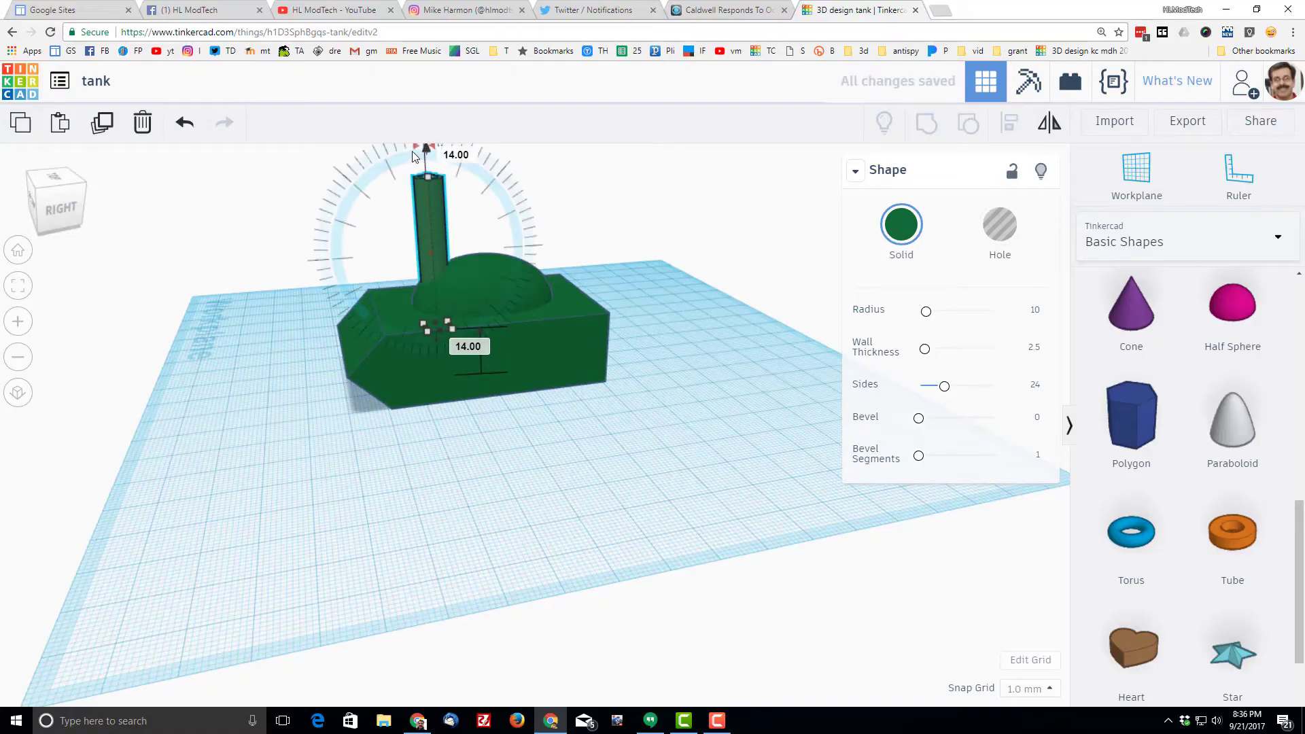
{"action": "scroll", "coordinate": [361, 225], "scroll_direction": "down", "scroll_amount": 3}
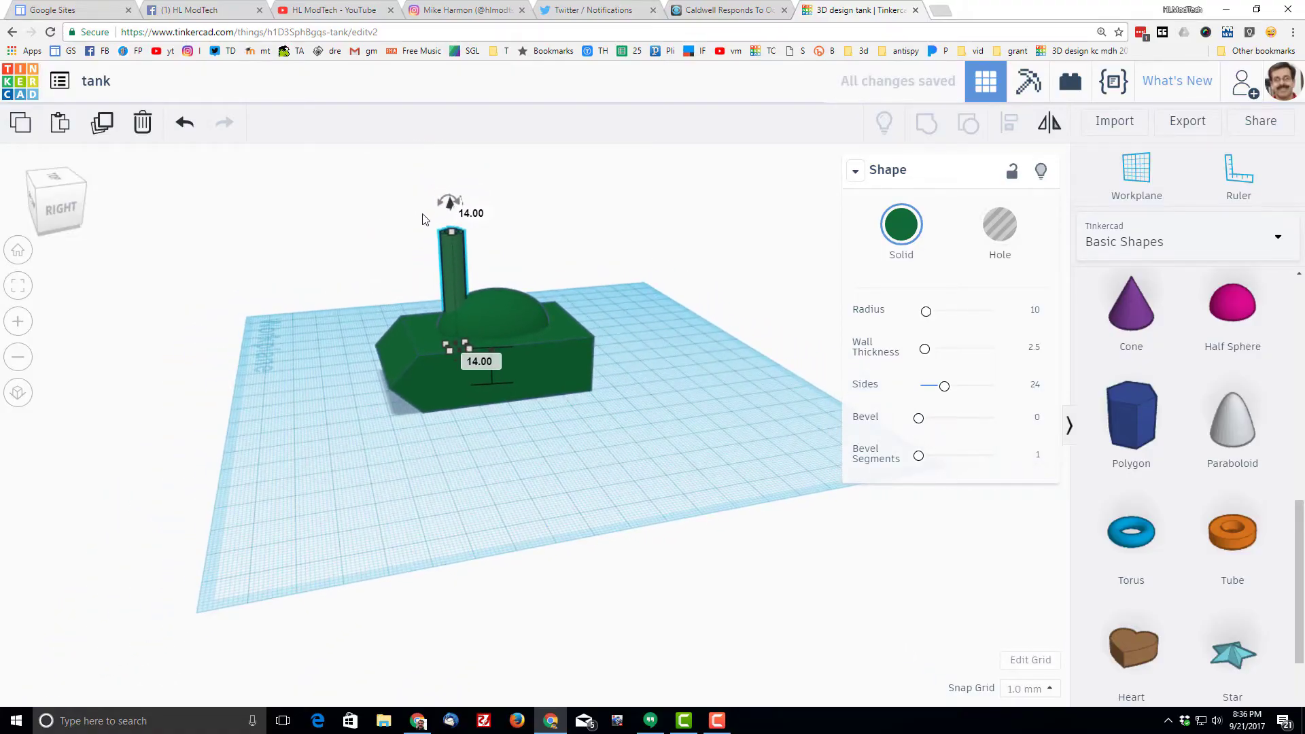
{"action": "left_click_drag", "start_coordinate": [443, 204], "coordinate": [381, 239]}
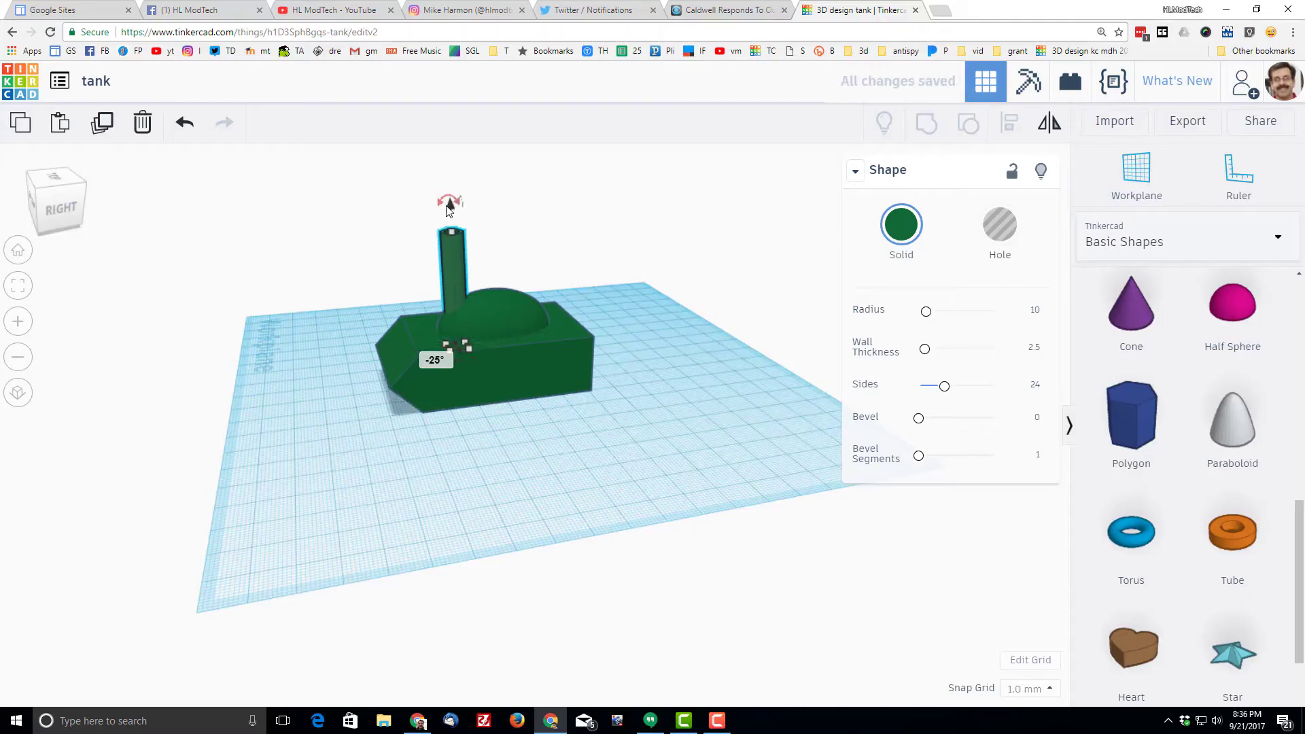
{"action": "left_click_drag", "start_coordinate": [447, 204], "coordinate": [365, 324]}
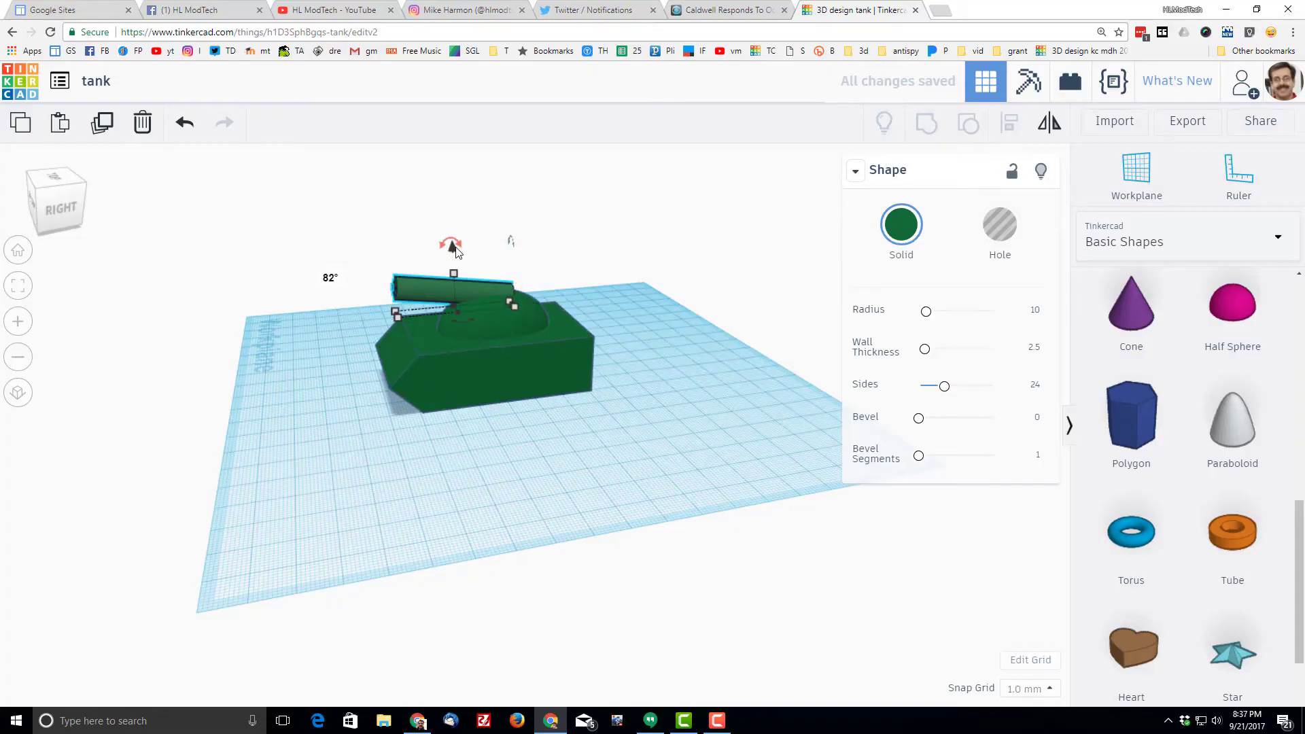
{"action": "mouse_move", "coordinate": [452, 252]}
{"action": "left_mouse_down"}
{"action": "mouse_move", "coordinate": [442, 275]}
{"action": "mouse_move", "coordinate": [421, 276]}
{"action": "mouse_move", "coordinate": [435, 267]}
{"action": "left_mouse_up"}
{"action": "left_click", "coordinate": [366, 427]}
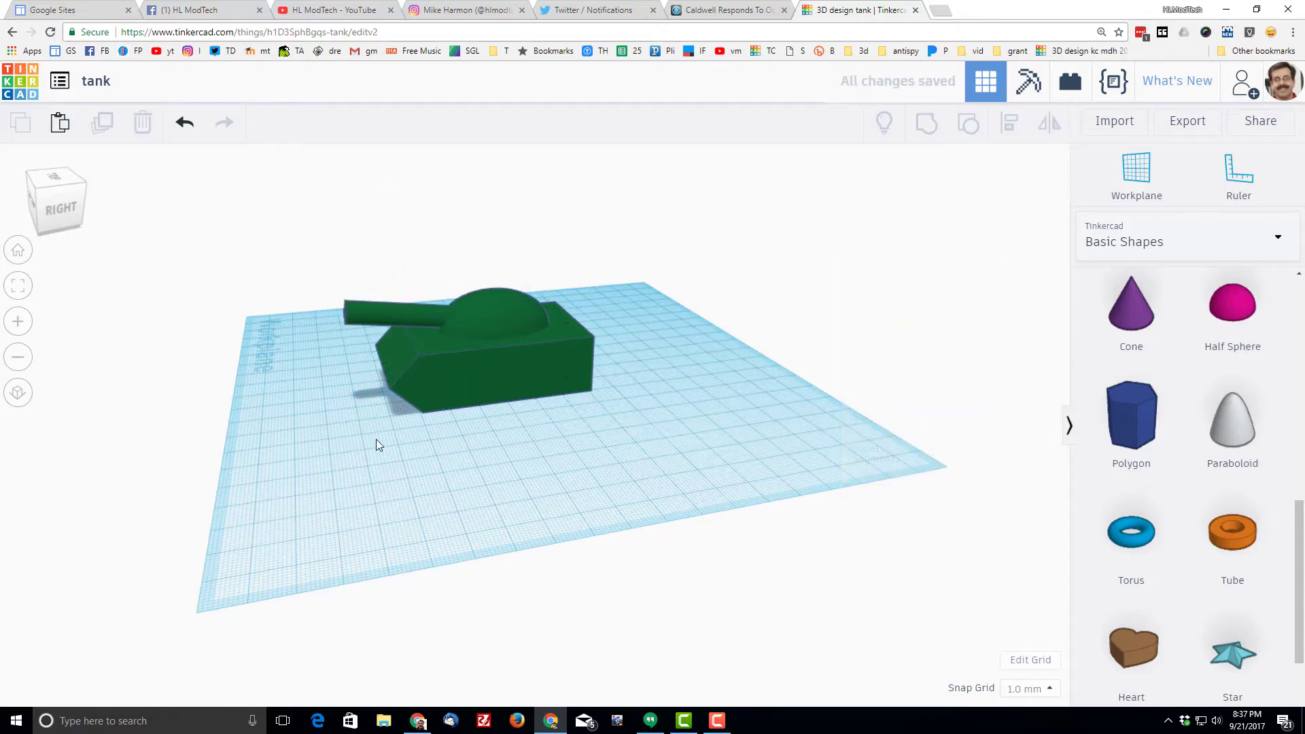
{"action": "right_click_drag", "start_coordinate": [376, 439], "coordinate": [251, 467]}
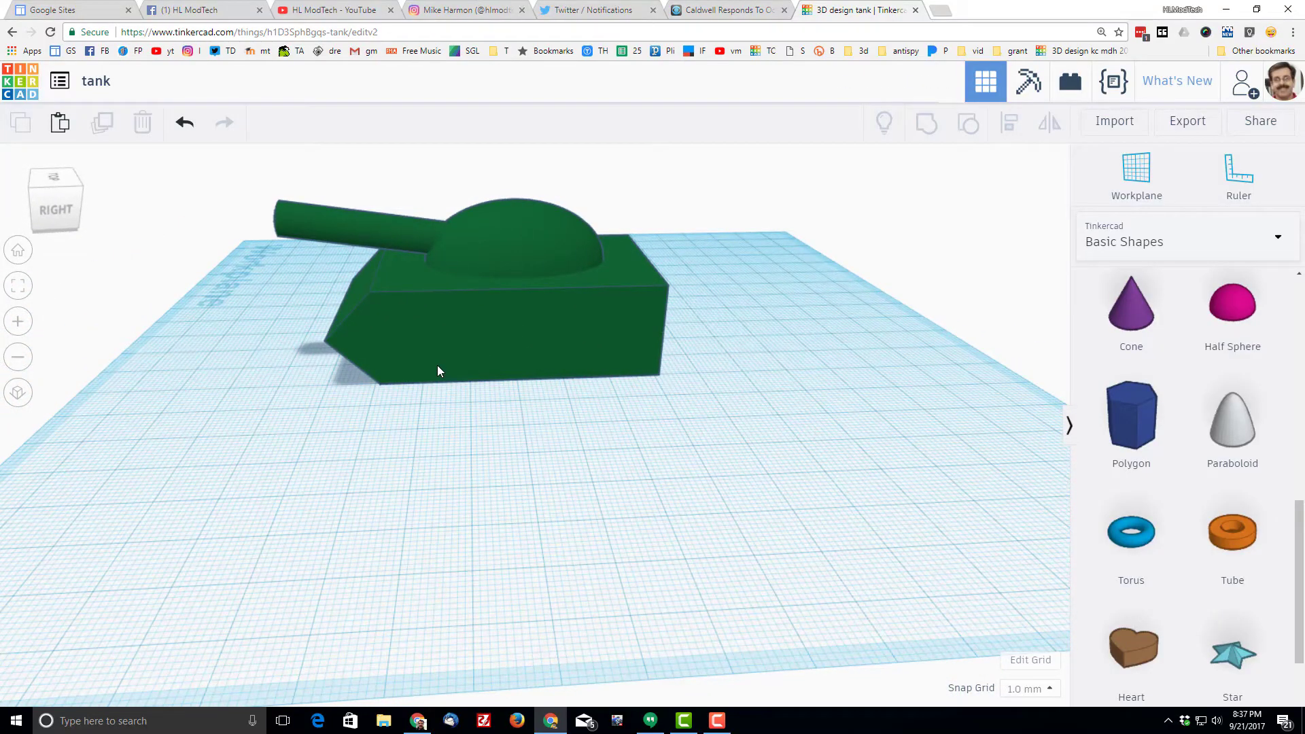
- Set a working plane on the tank's side and add a tube there with 1.5 wall thickness
{"action": "key", "text": "w"}
{"action": "left_click", "coordinate": [504, 344]}
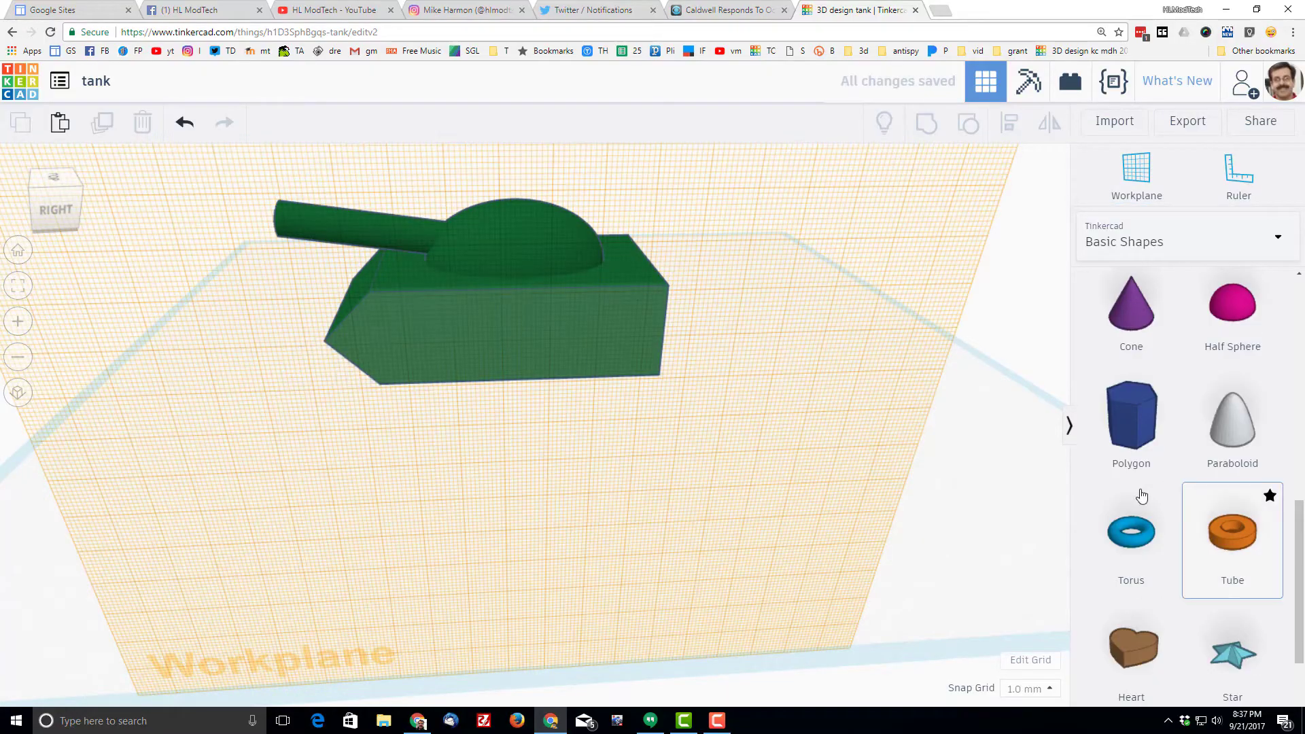
{"action": "left_click_drag", "start_coordinate": [1231, 534], "coordinate": [682, 357]}
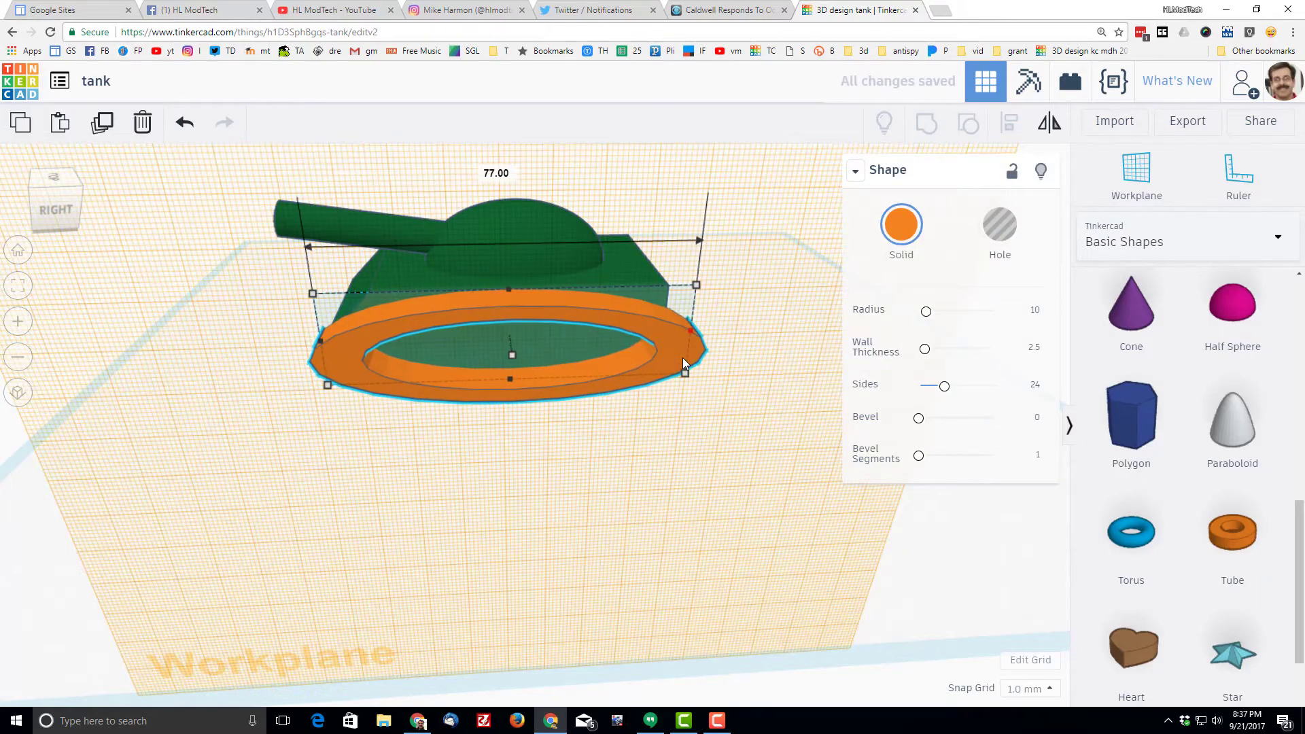
{"action": "left_click", "coordinate": [1031, 347]}
{"action": "type", "text": "1"}
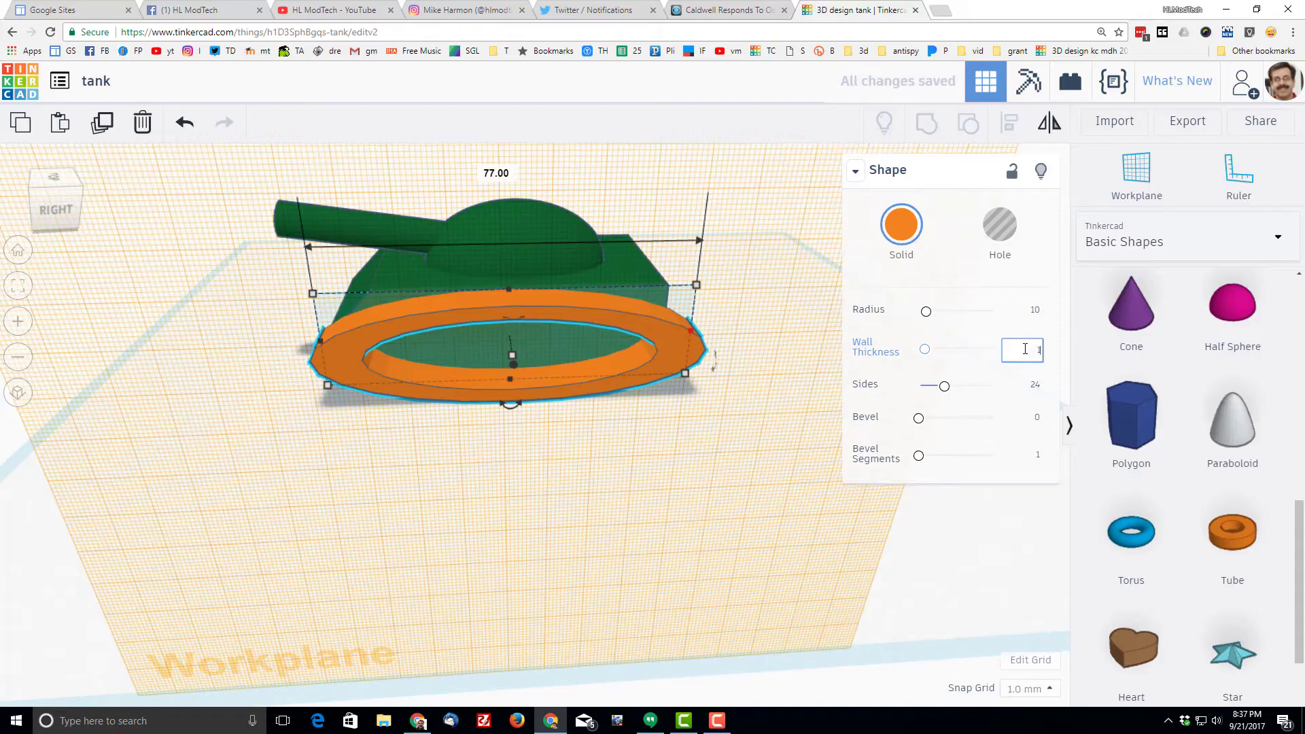
{"action": "type", "text": ".5"}
{"action": "key", "text": "Return"}
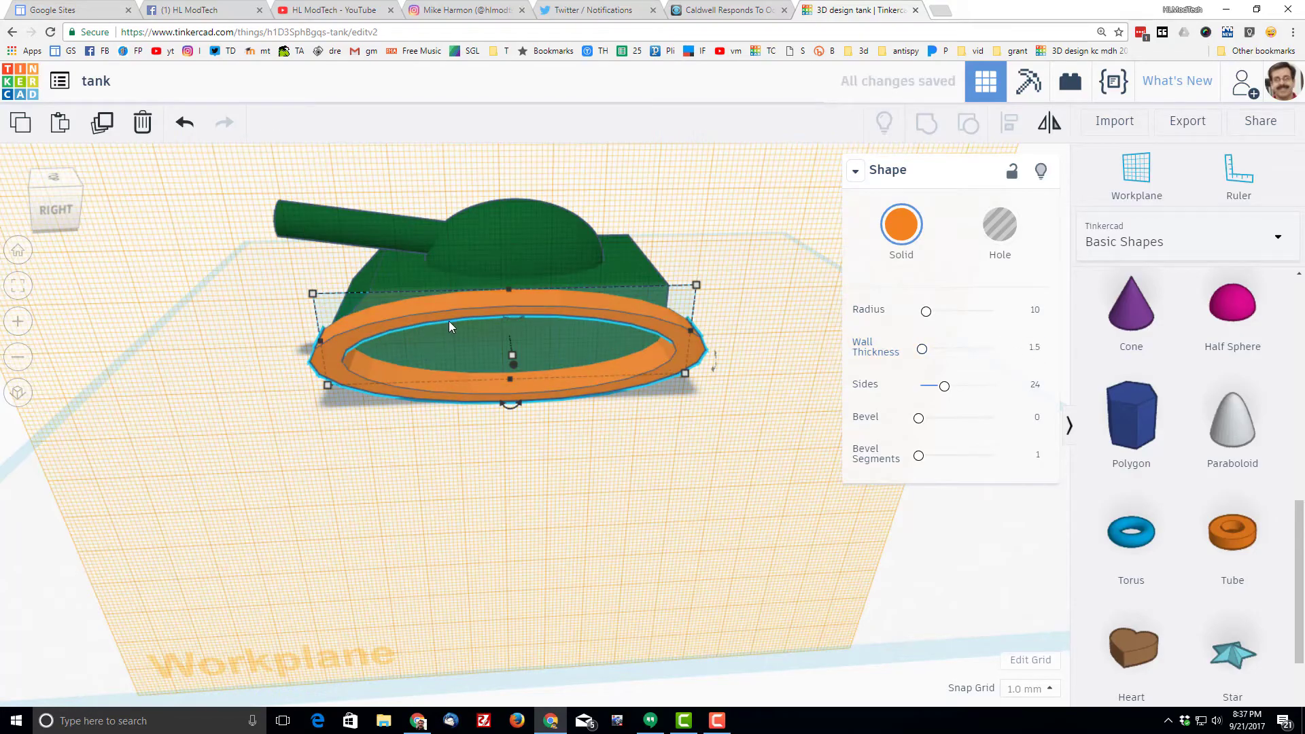
- Colour the track tube dark grey
{"action": "left_click", "coordinate": [901, 226]}
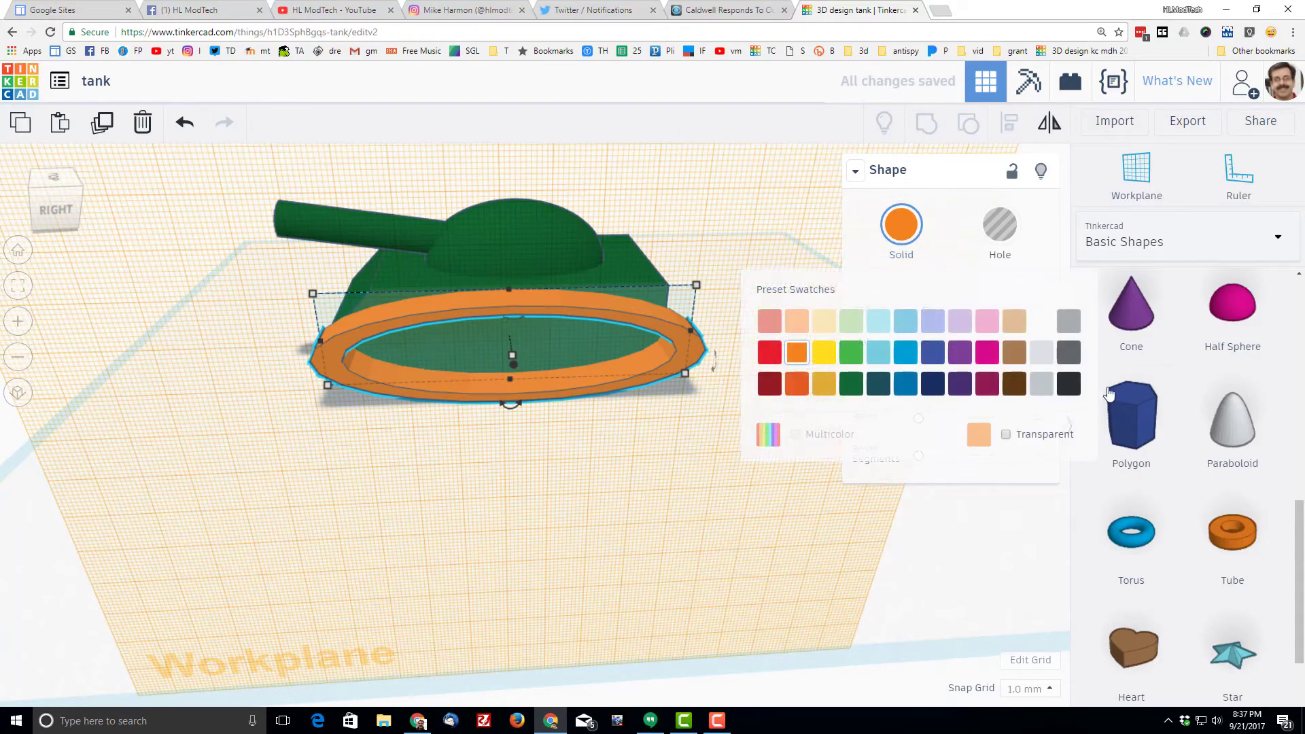
{"action": "left_click", "coordinate": [1068, 384]}
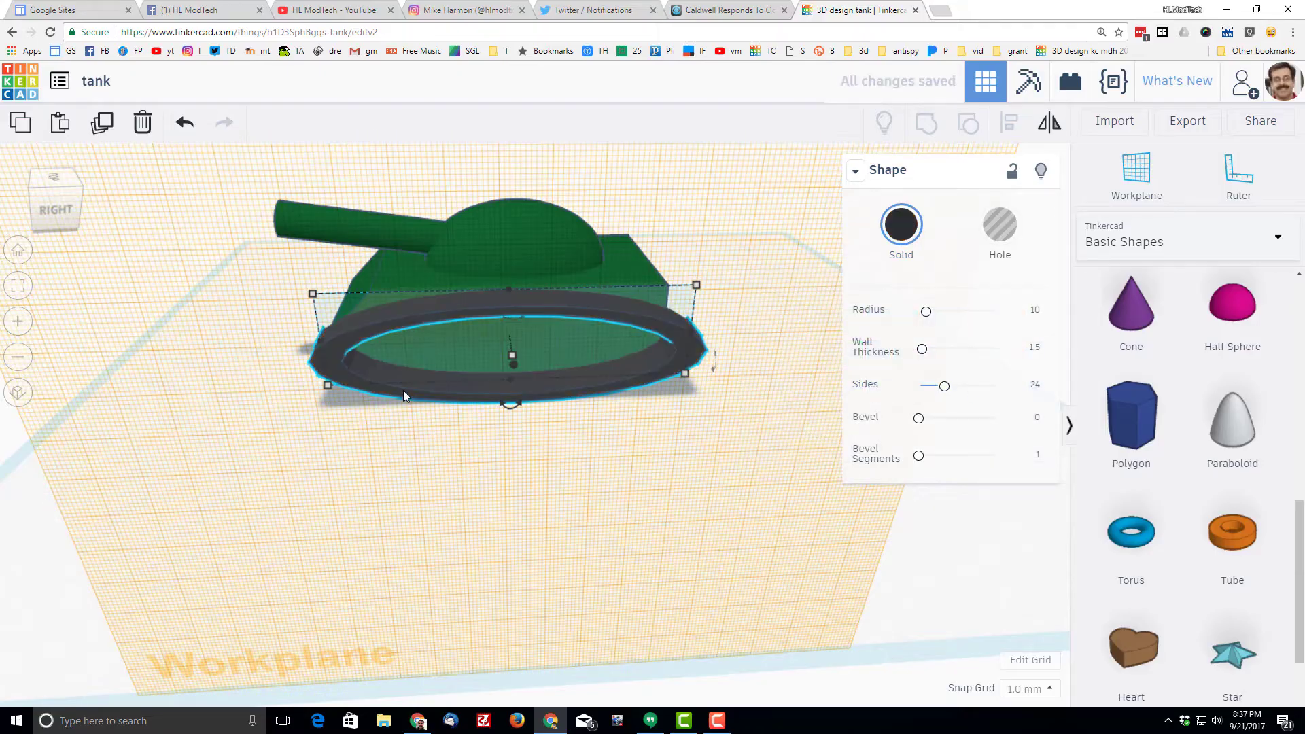
{"action": "scroll", "coordinate": [402, 390], "scroll_direction": "up", "scroll_amount": 2}
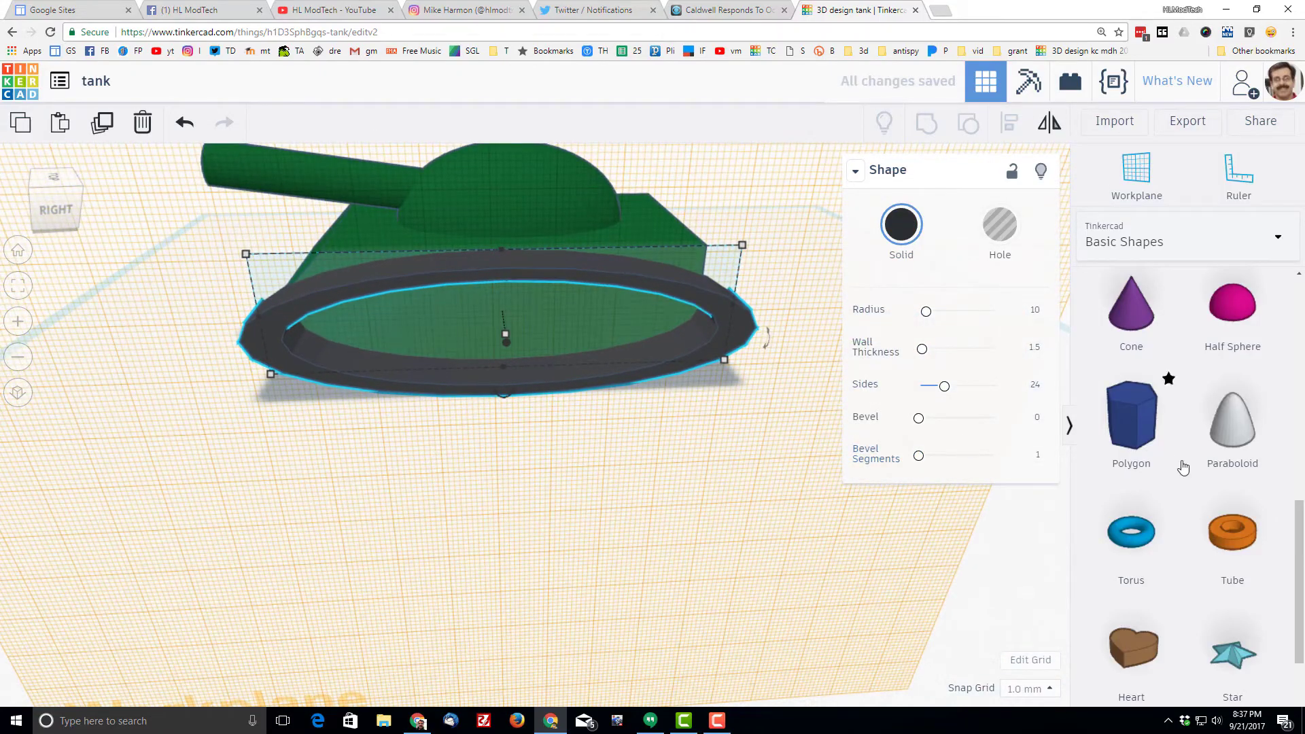
{"action": "scroll", "coordinate": [1189, 360], "scroll_direction": "up", "scroll_amount": 10}
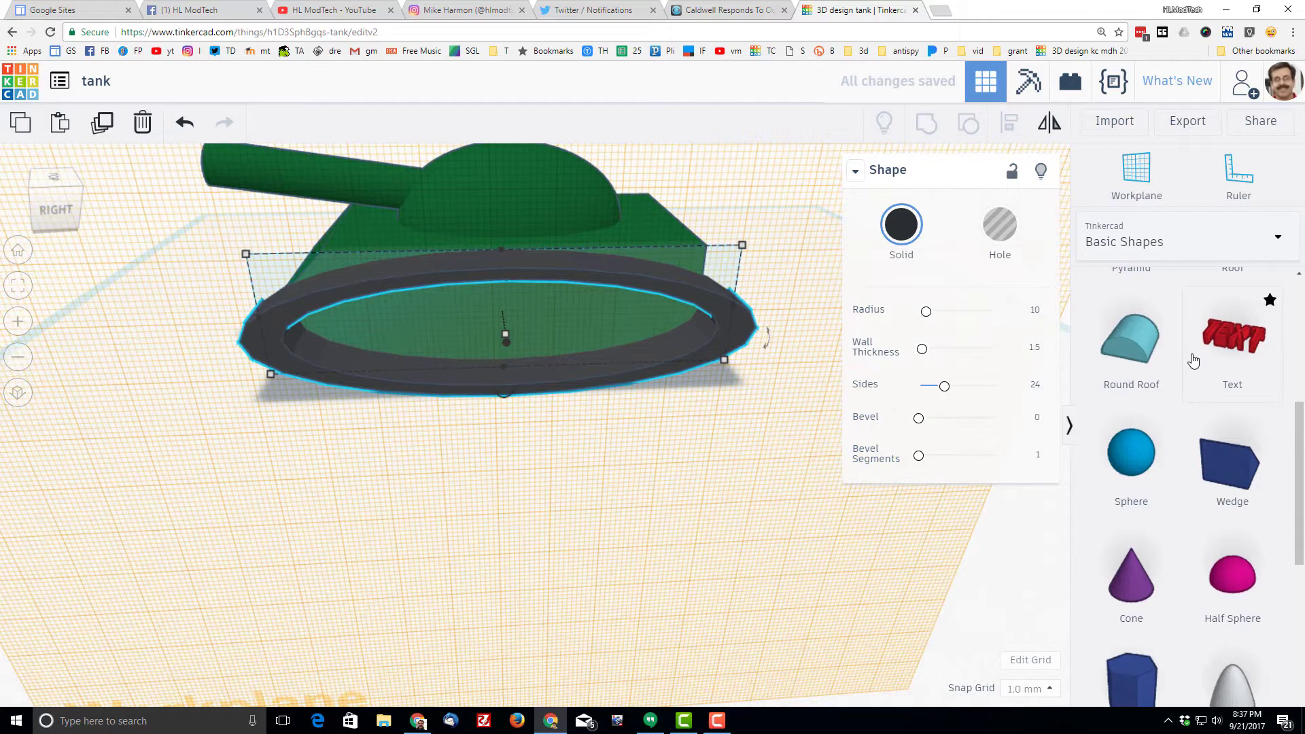
{"action": "scroll", "coordinate": [1183, 603], "scroll_direction": "down", "scroll_amount": 6}
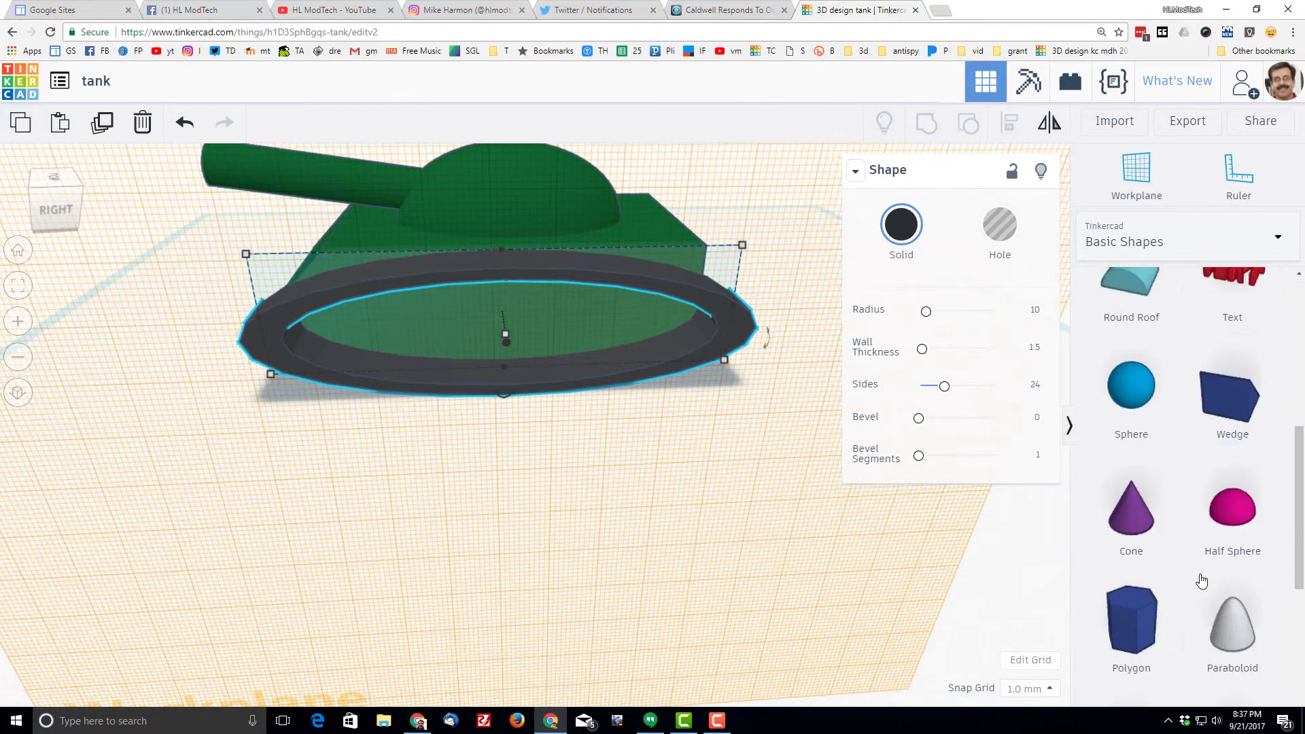
{"action": "scroll", "coordinate": [1205, 564], "scroll_direction": "up", "scroll_amount": 6}
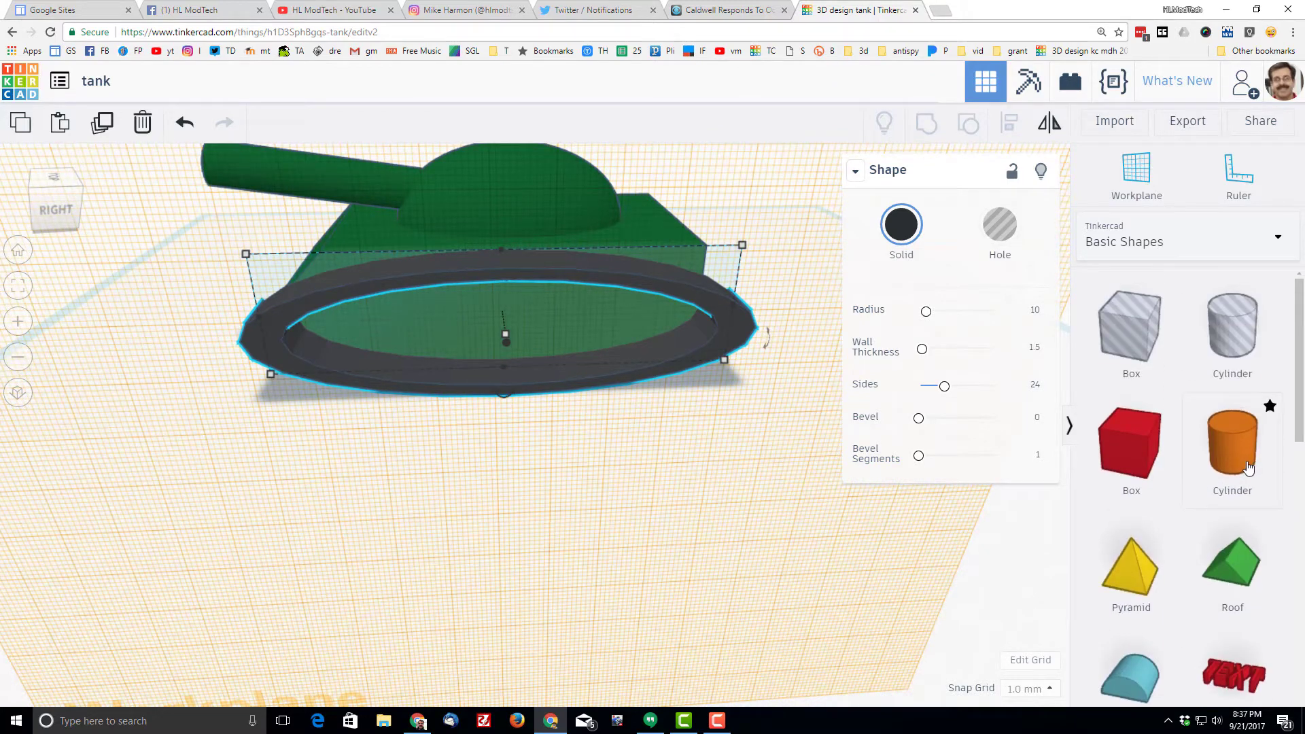
- Add a 12 × 12 cylinder, move it into the track's left end, and make it black
{"action": "left_click_drag", "start_coordinate": [1230, 499], "coordinate": [491, 331]}
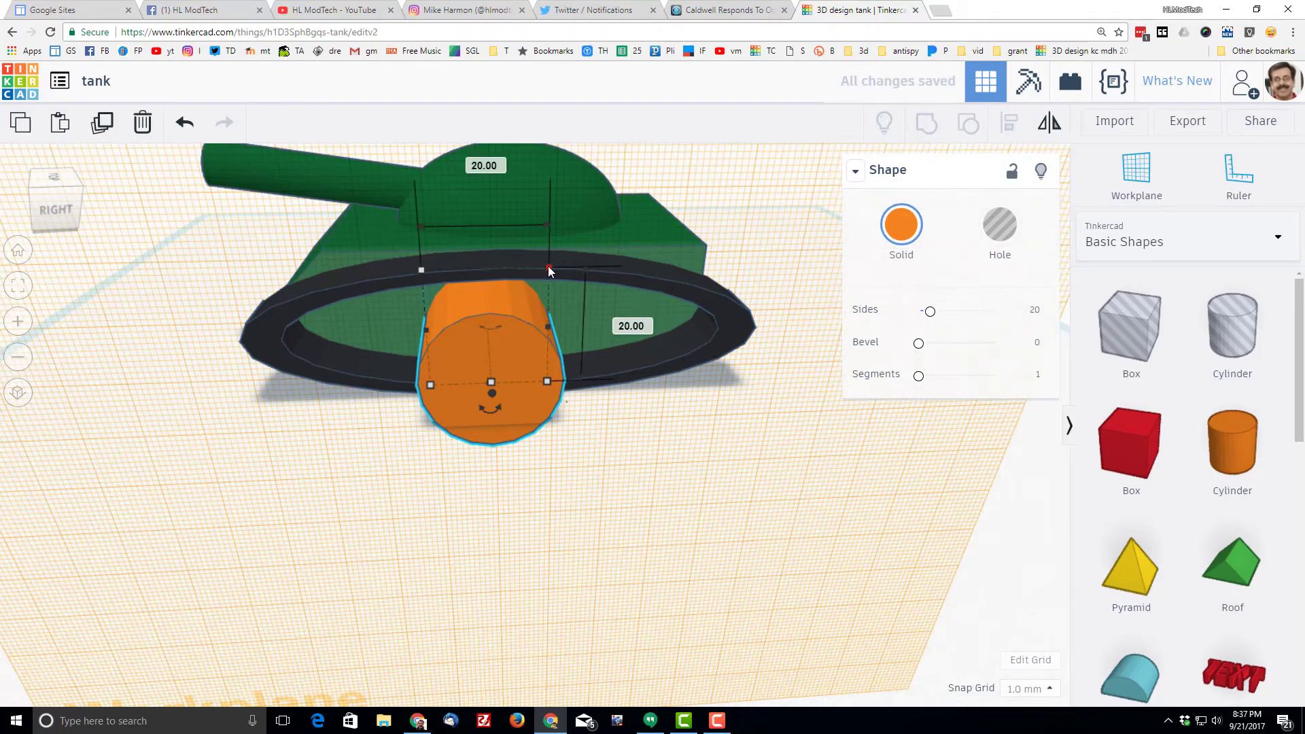
{"action": "left_click_drag", "start_coordinate": [548, 267], "coordinate": [492, 325]}
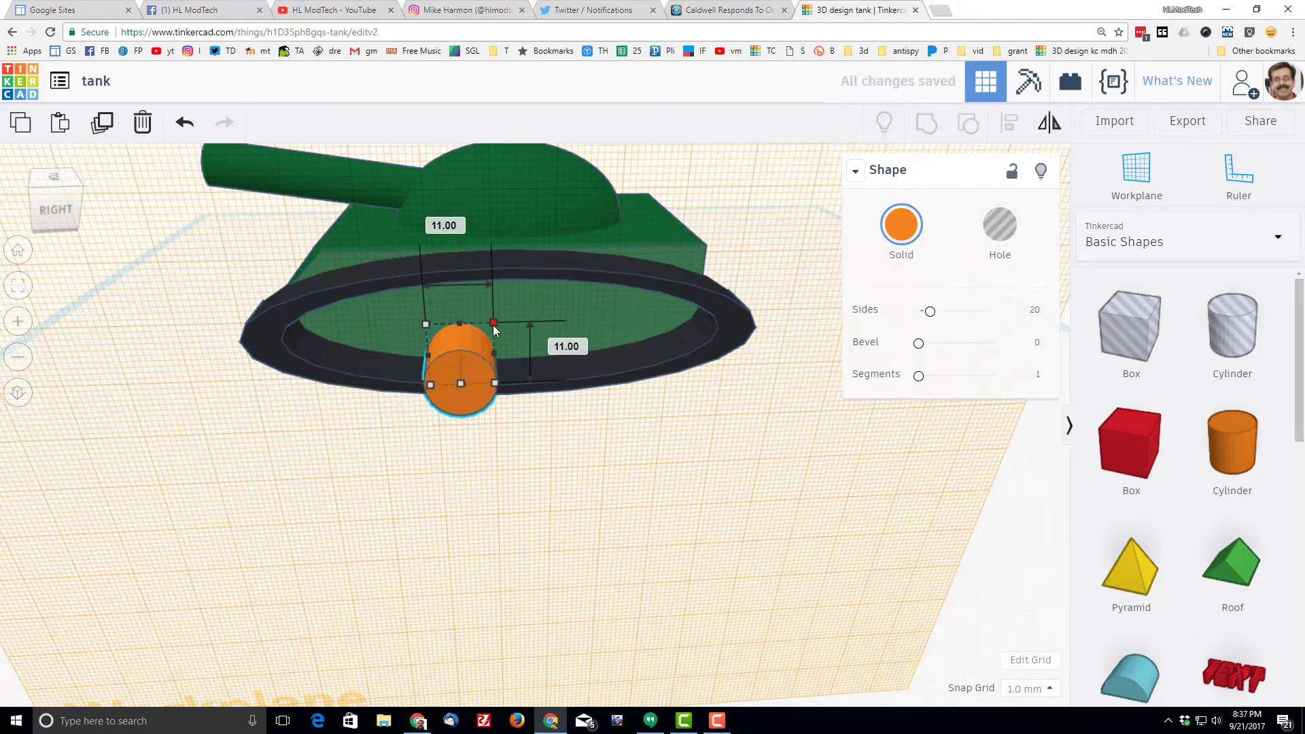
{"action": "left_click_drag", "start_coordinate": [483, 381], "coordinate": [376, 324]}
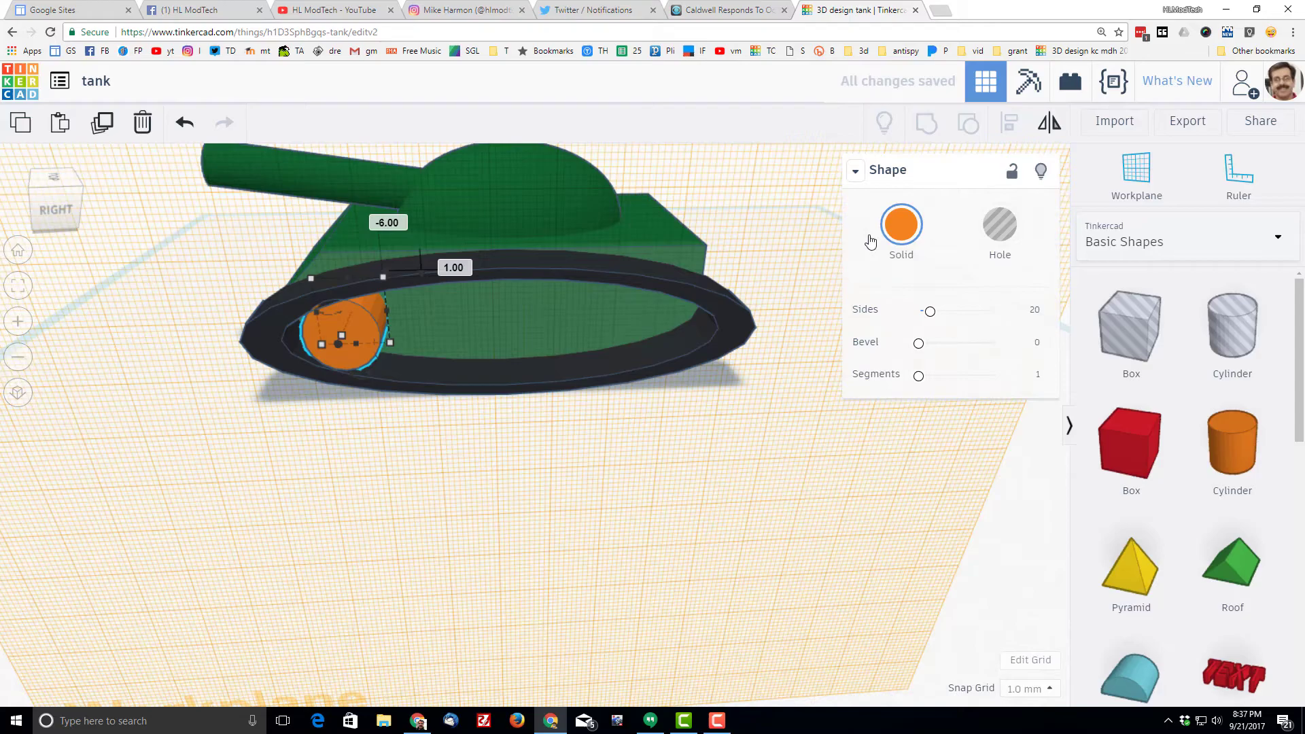
{"action": "left_click", "coordinate": [903, 229]}
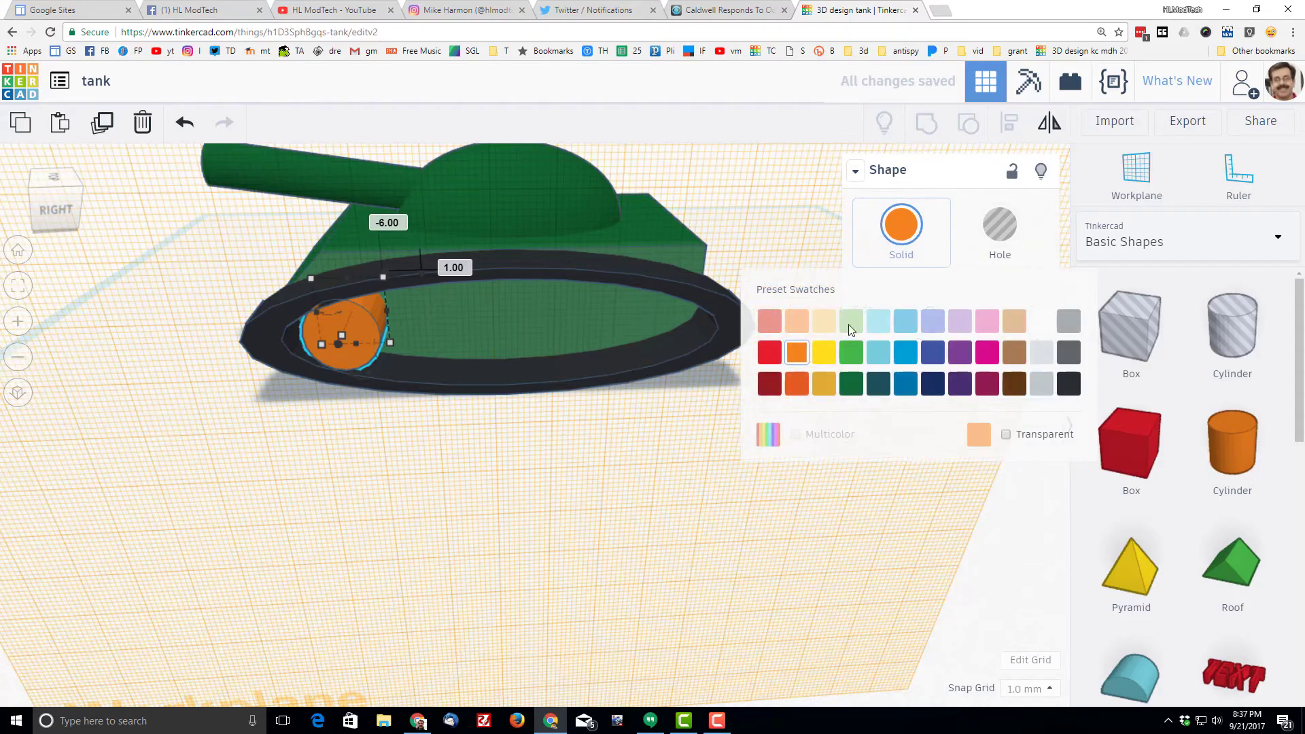
{"action": "left_click", "coordinate": [1068, 381]}
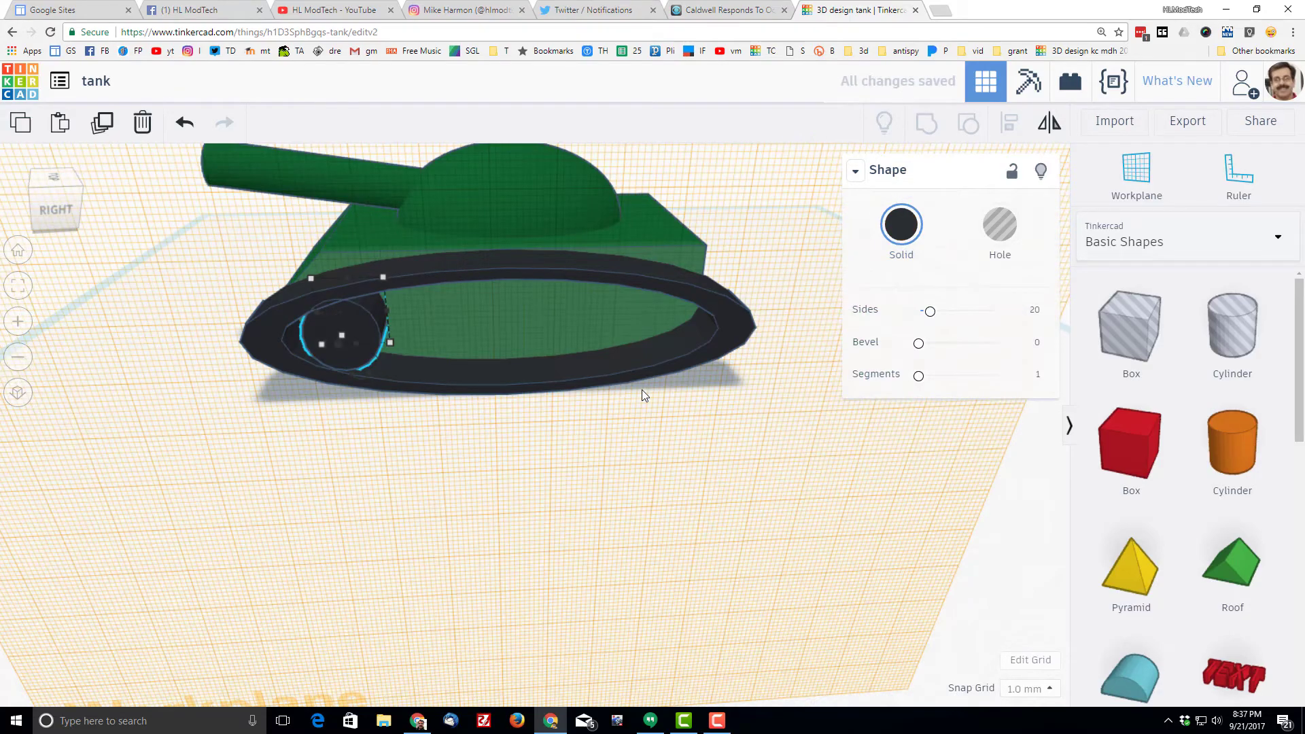
- Duplicate the wheel with Ctrl+D and arrow nudges into five road wheels along the track
{"action": "key", "text": "Right"}
{"action": "key", "text": "ctrl+d"}
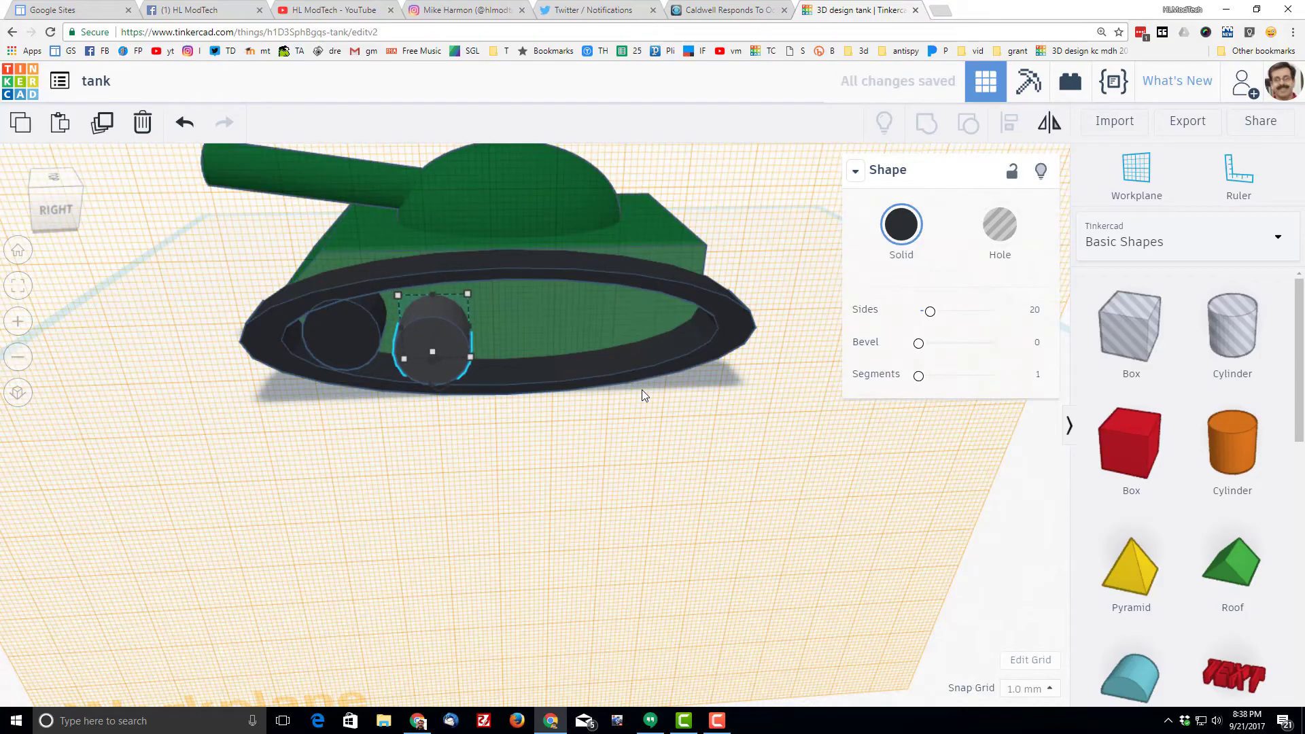
{"action": "key", "text": "ctrl+d"}
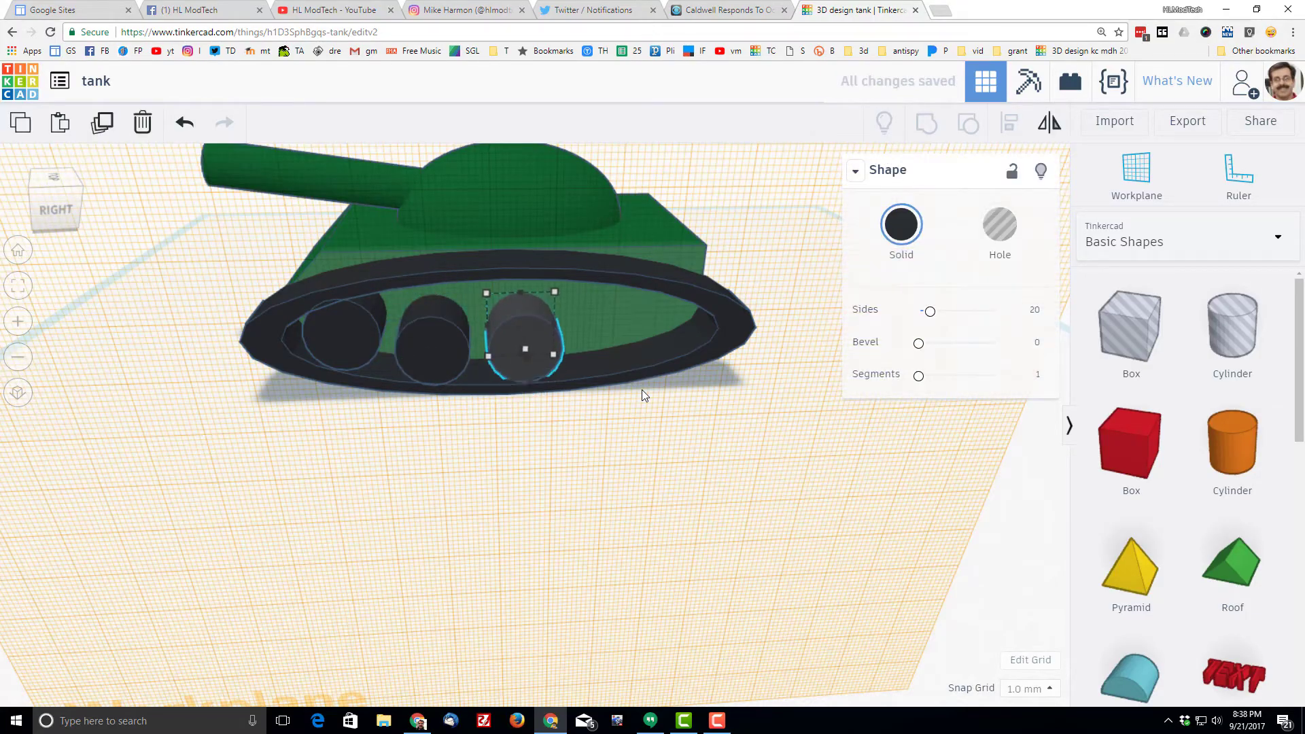
{"action": "key", "text": "Right"}
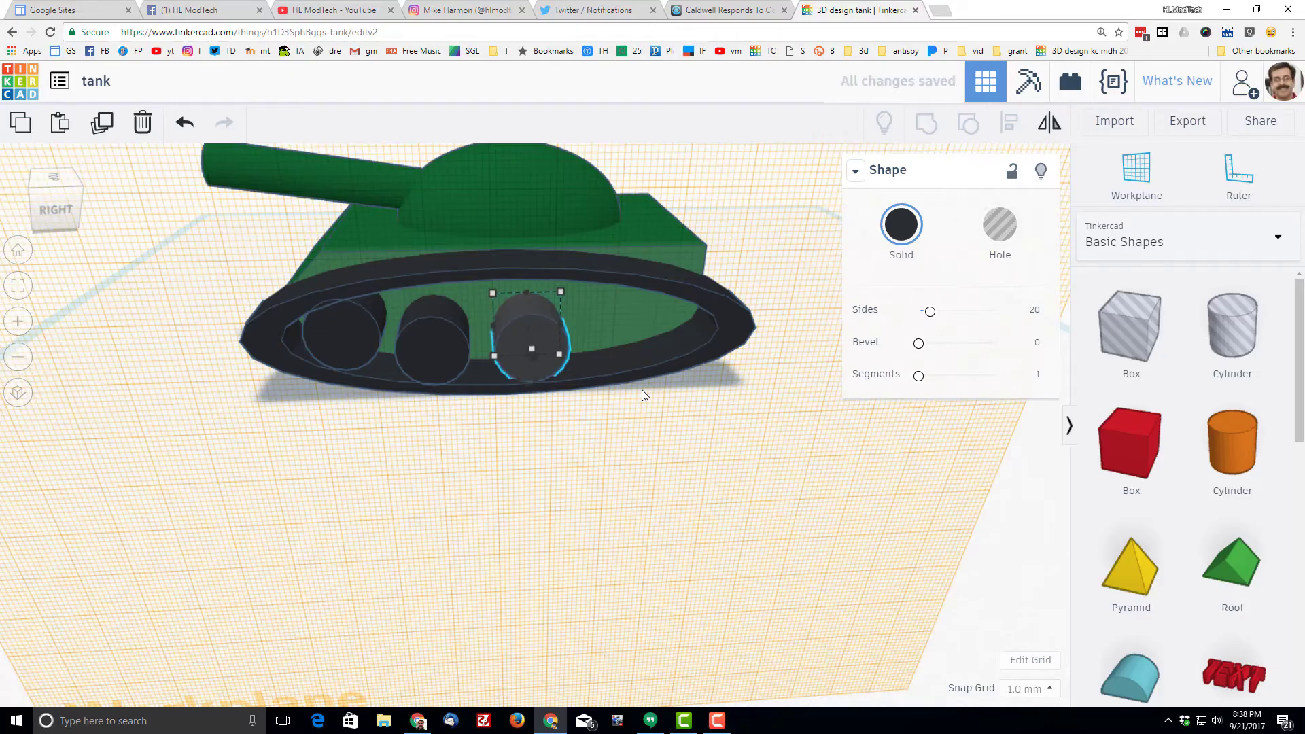
{"action": "key", "text": "ctrl+d"}
{"action": "key", "text": "Right"}
{"action": "key", "text": "Right"}
{"action": "key", "text": "ctrl+d"}
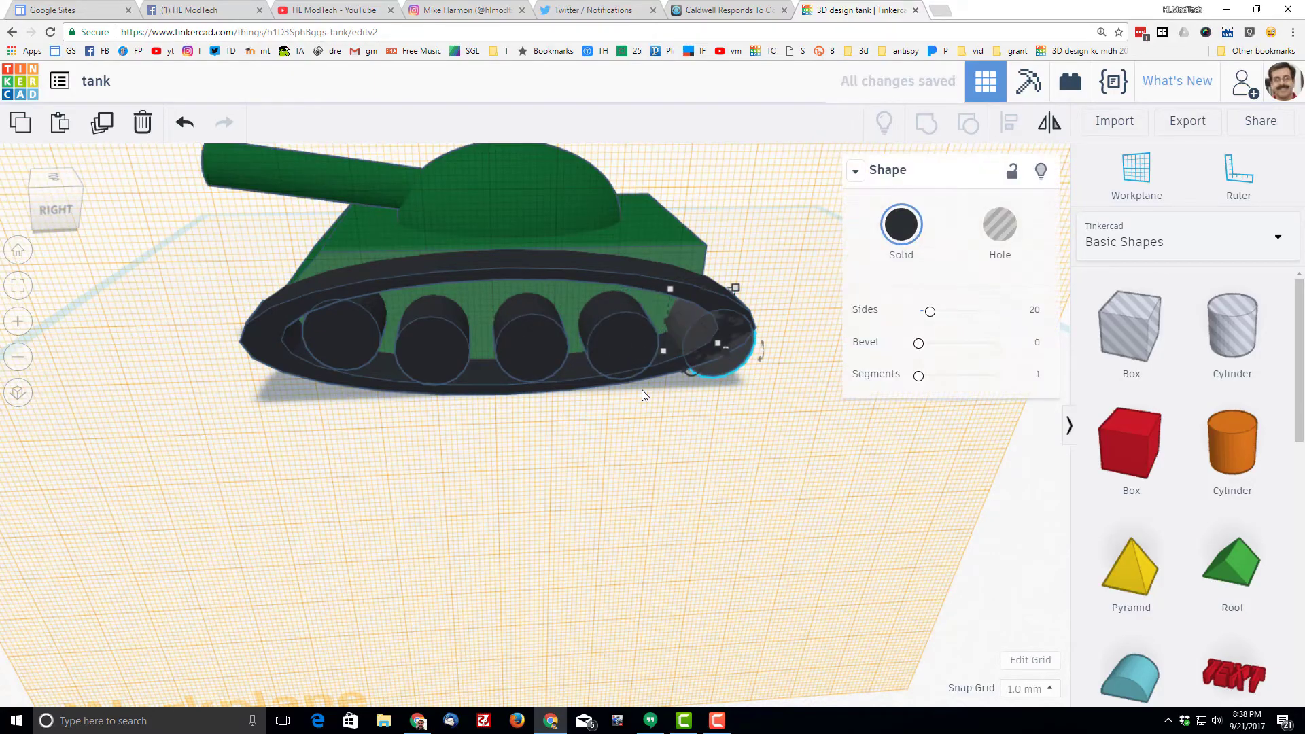
- Resize the right-end road wheel to 9 mm and reposition it in the track
{"action": "key", "text": "Left"}
{"action": "key", "text": "Left"}
{"action": "key", "text": "Left"}
{"action": "key", "text": "Left"}
{"action": "key", "text": "Left"}
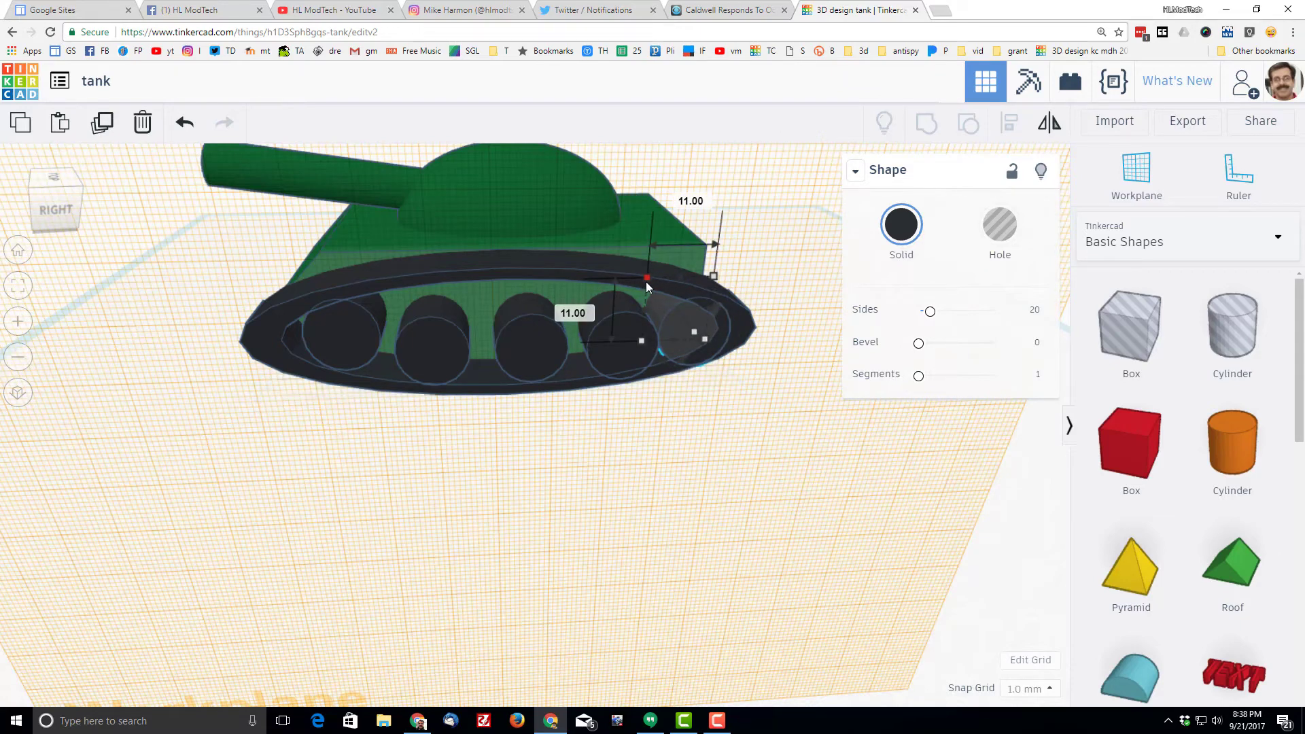
{"action": "left_click_drag", "start_coordinate": [646, 283], "coordinate": [663, 300]}
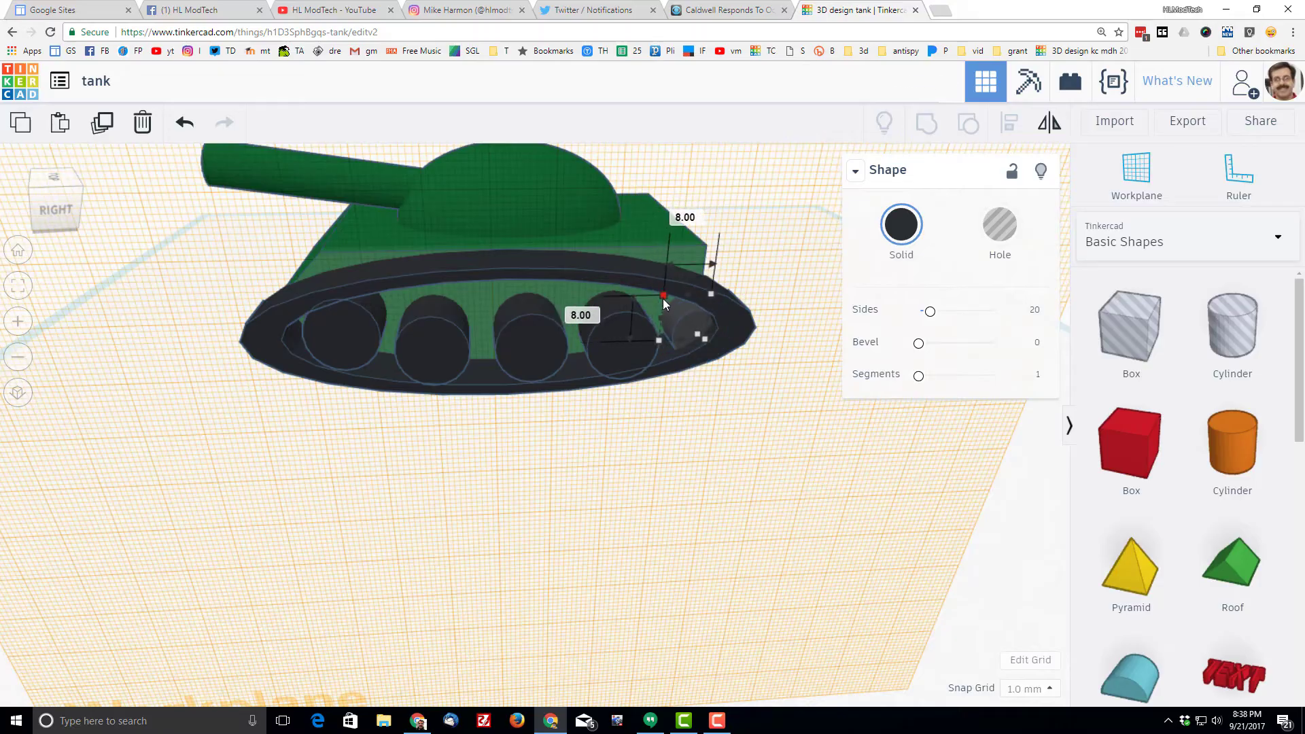
{"action": "key", "text": "ctrl+Up"}
{"action": "key", "text": "ctrl+Up"}
{"action": "key", "text": "ctrl+Up"}
{"action": "key", "text": "Down"}
{"action": "key", "text": "Down"}
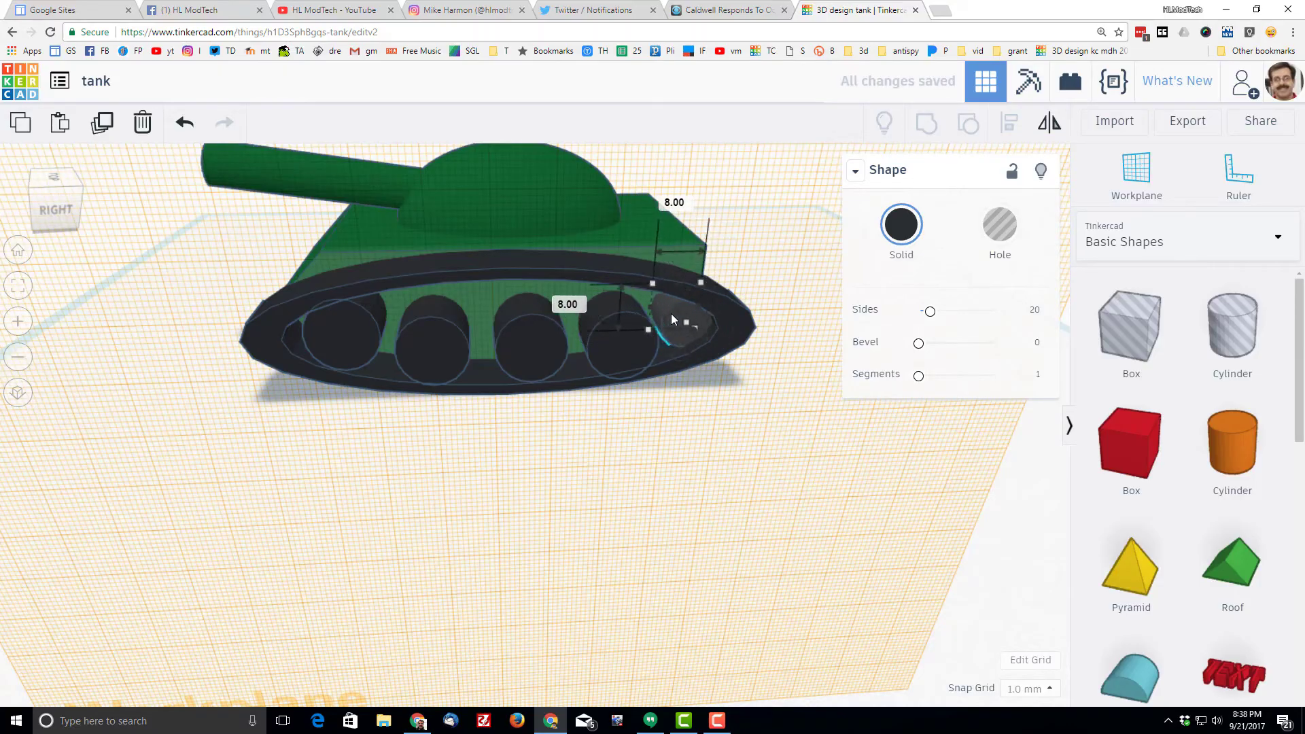
{"action": "scroll", "coordinate": [687, 337], "scroll_direction": "up", "scroll_amount": 3}
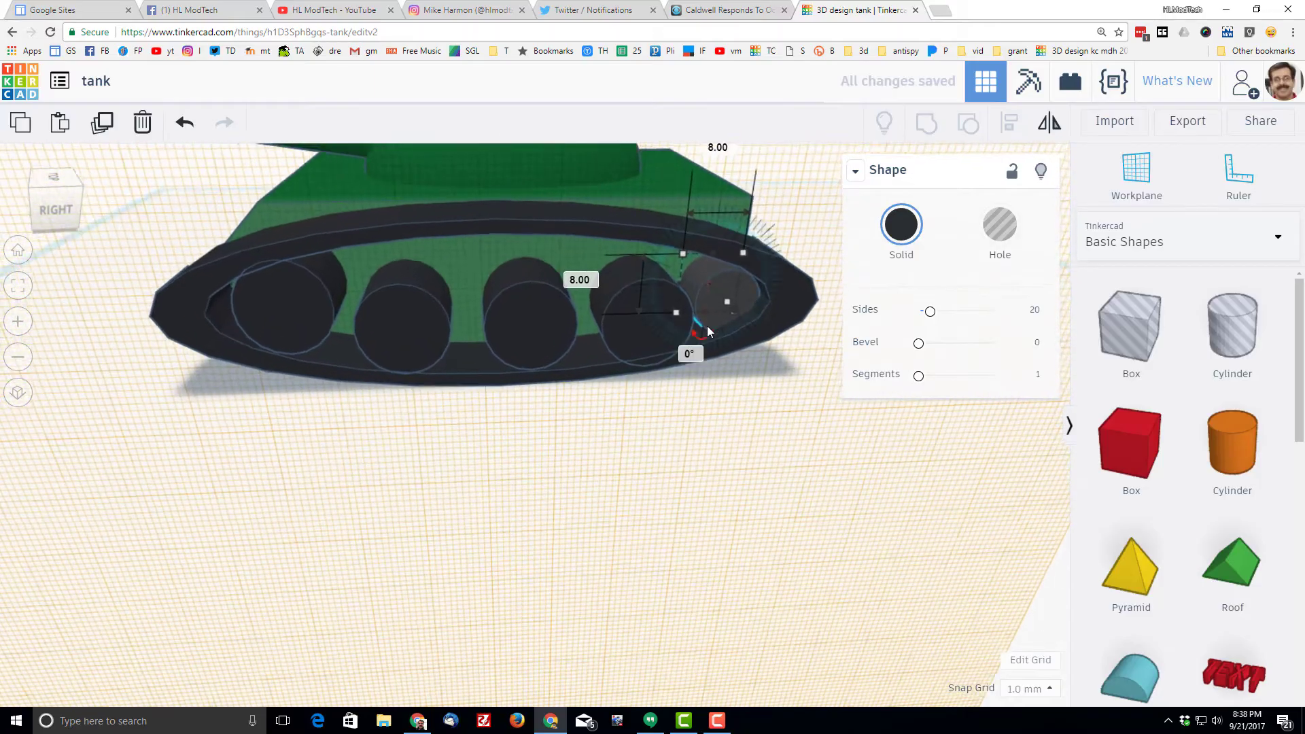
{"action": "left_click_drag", "start_coordinate": [729, 300], "coordinate": [635, 321]}
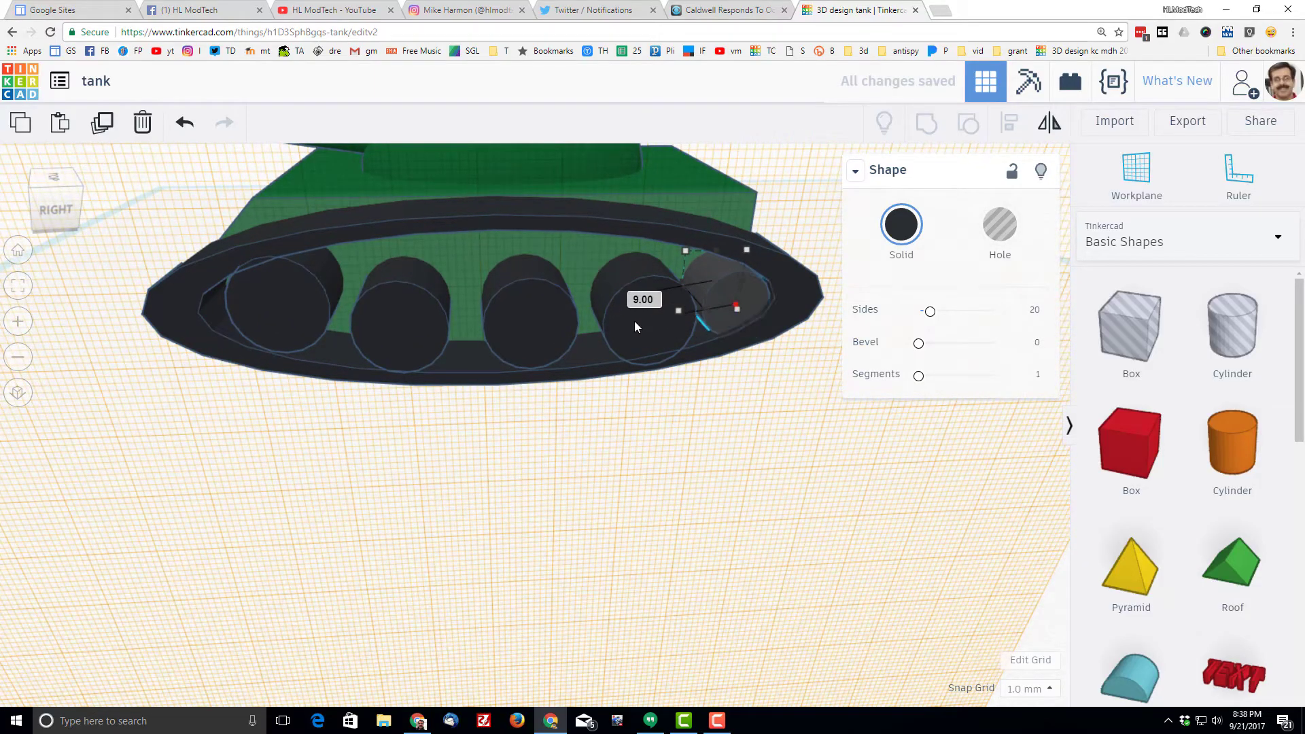
{"action": "scroll", "coordinate": [647, 369], "scroll_direction": "up", "scroll_amount": 1}
{"action": "scroll", "coordinate": [656, 366], "scroll_direction": "down", "scroll_amount": 1}
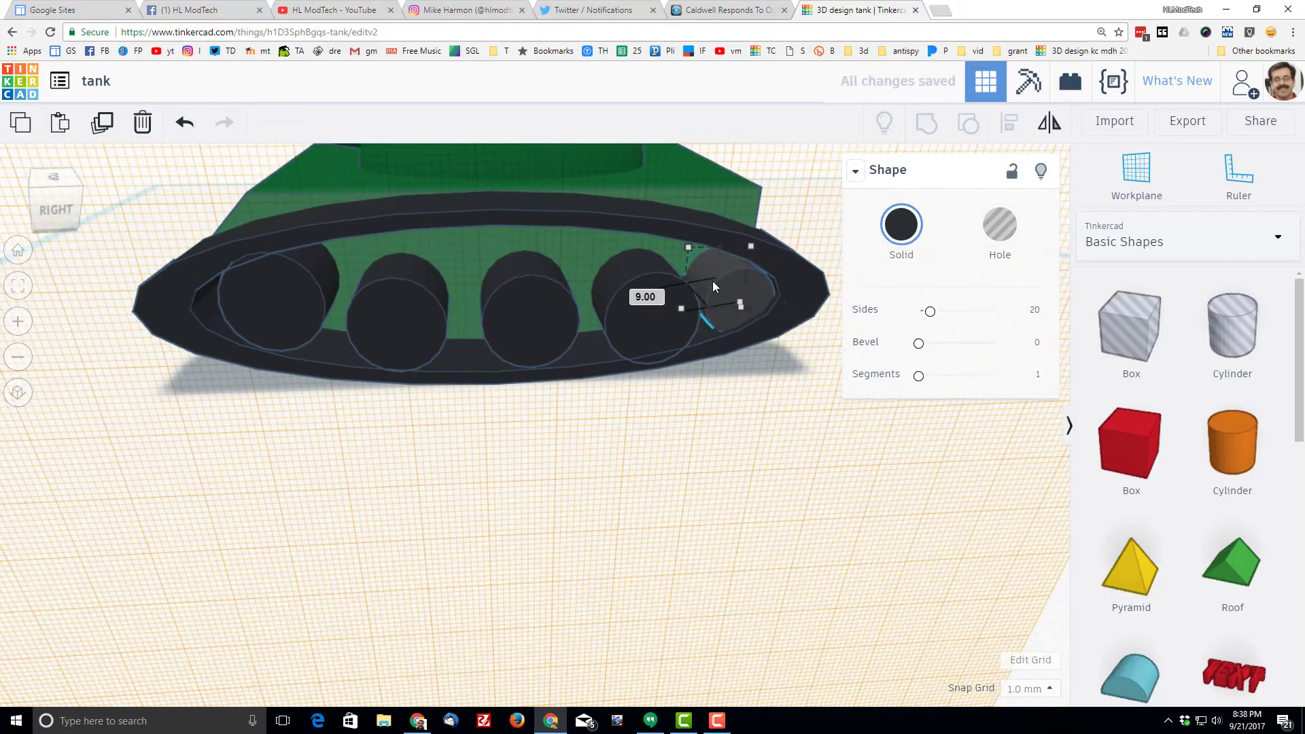
{"action": "left_click", "coordinate": [742, 424]}
{"action": "mouse_move", "coordinate": [773, 379]}
{"action": "right_mouse_down"}
{"action": "mouse_move", "coordinate": [420, 345]}
{"action": "mouse_move", "coordinate": [603, 297]}
{"action": "mouse_move", "coordinate": [682, 388]}
{"action": "mouse_move", "coordinate": [703, 339]}
{"action": "mouse_move", "coordinate": [772, 363]}
{"action": "right_mouse_up"}
- Duplicate the rear road wheel, move the copy above the wheels, and shrink it to 6 mm
{"action": "left_click", "coordinate": [773, 363]}
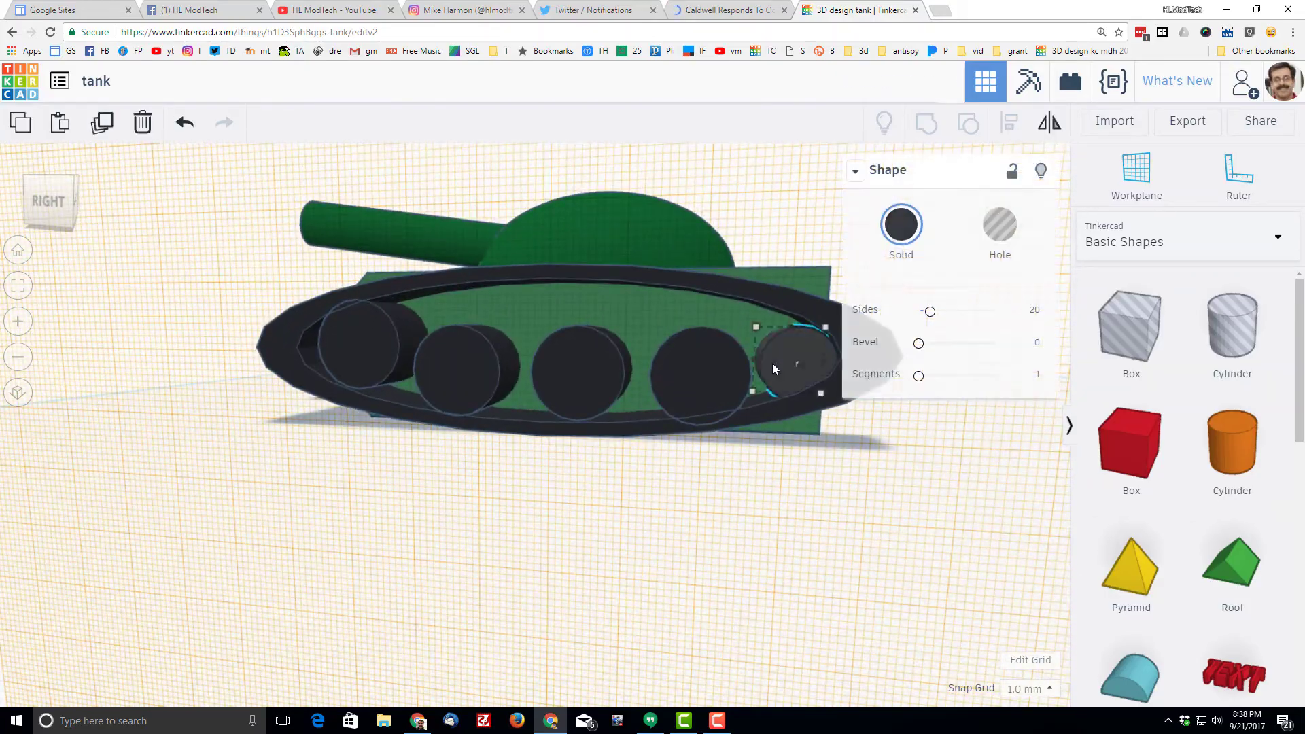
{"action": "key", "text": "ctrl+d"}
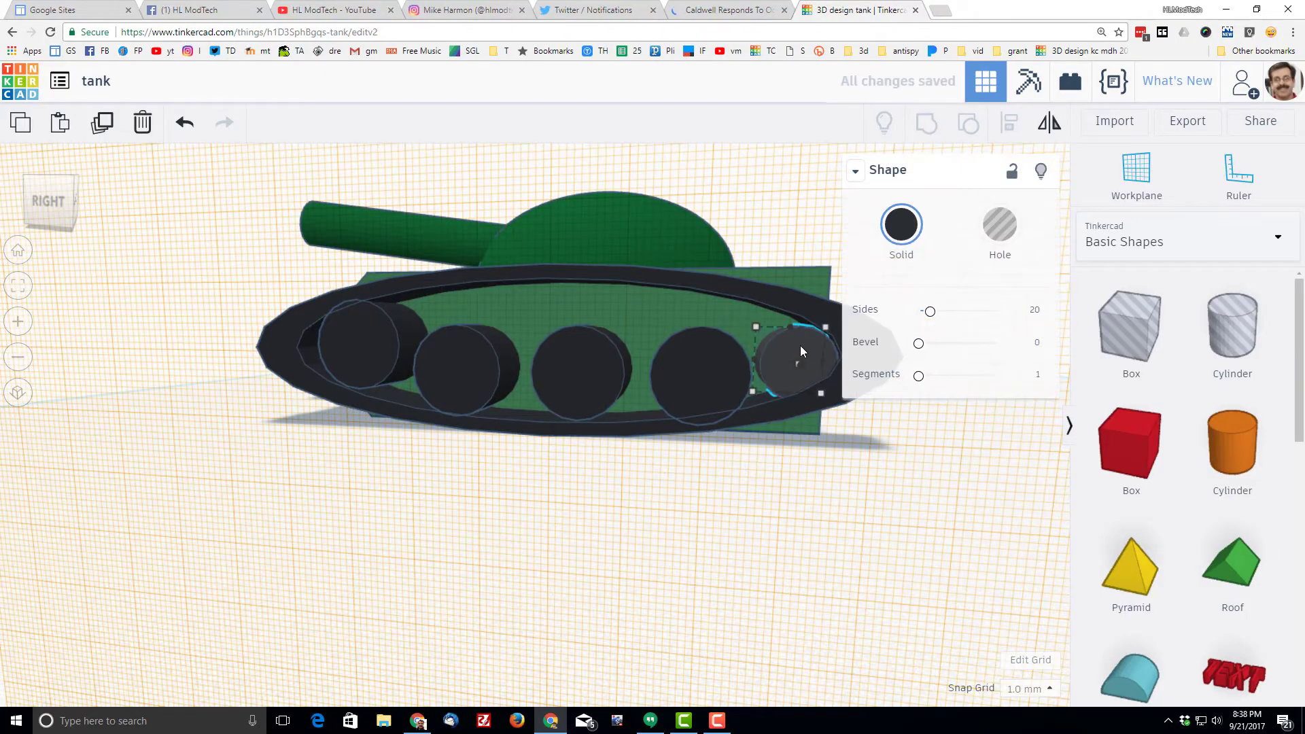
{"action": "left_click_drag", "start_coordinate": [801, 345], "coordinate": [641, 296]}
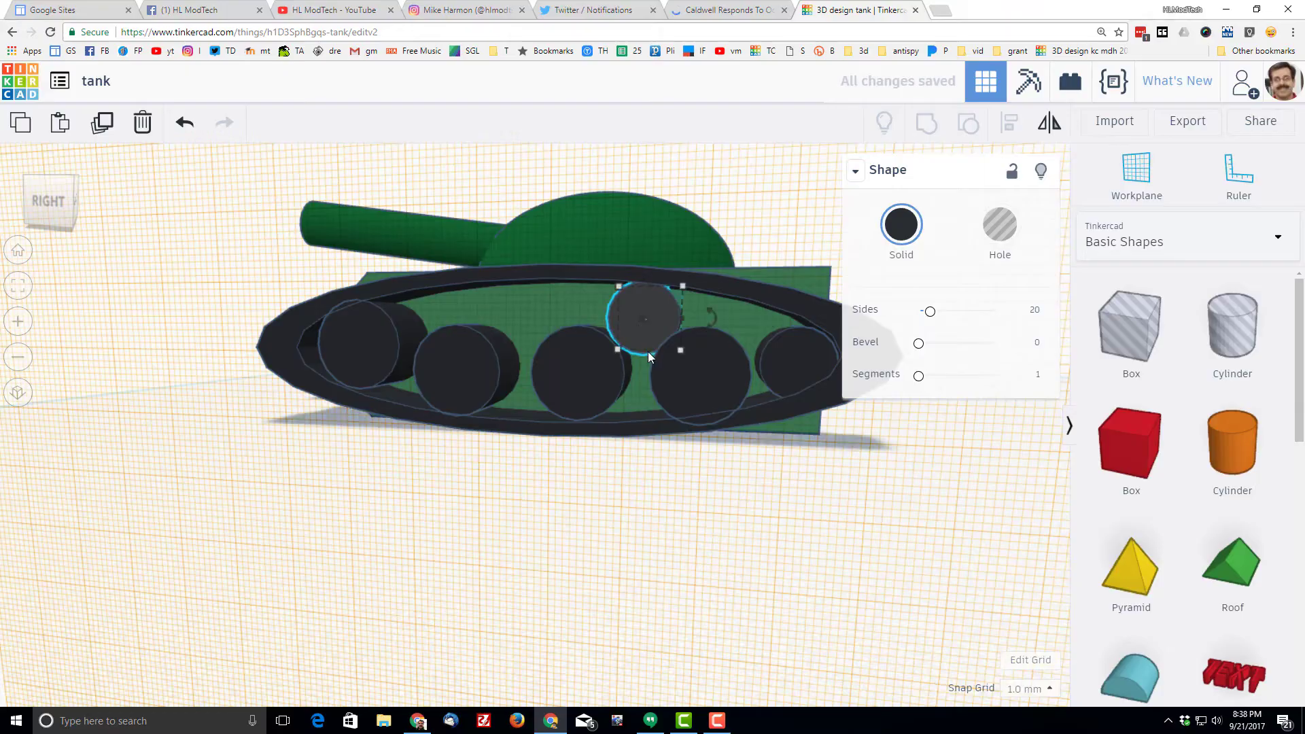
{"action": "left_click_drag", "start_coordinate": [680, 349], "coordinate": [658, 320]}
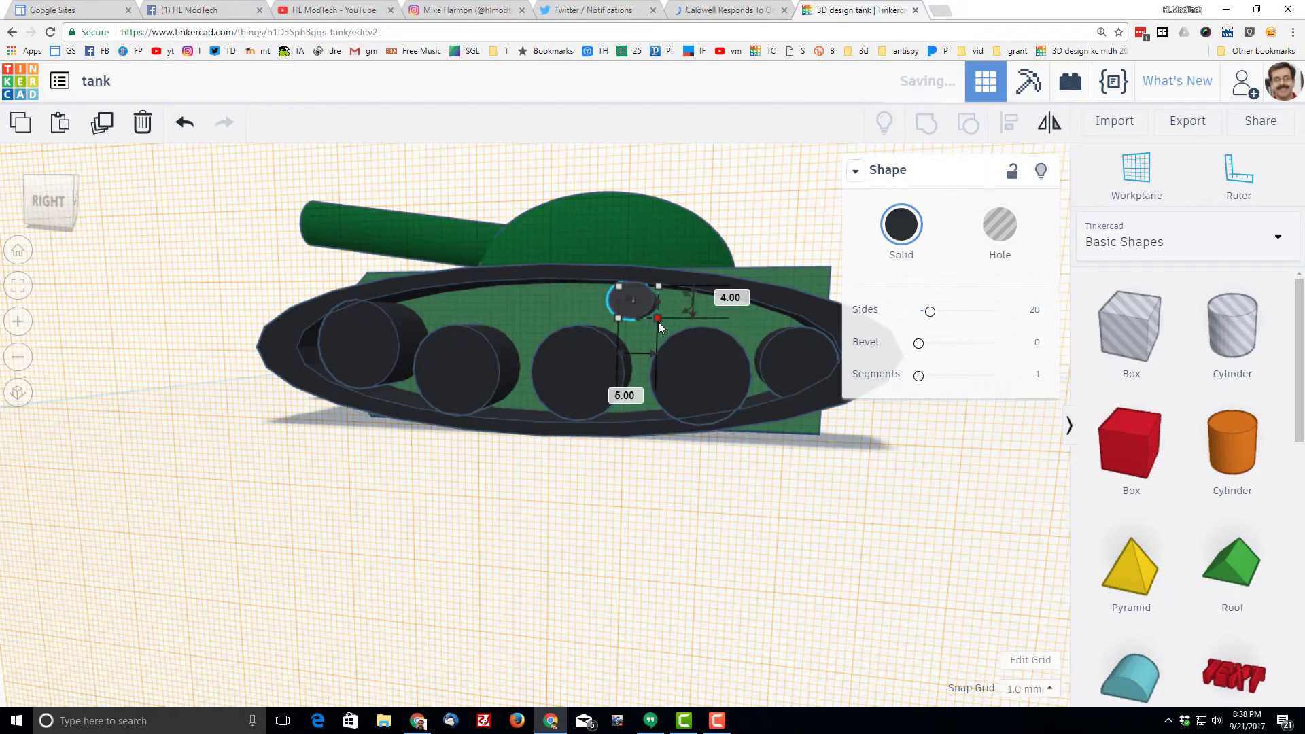
{"action": "key", "text": "ctrl+z"}
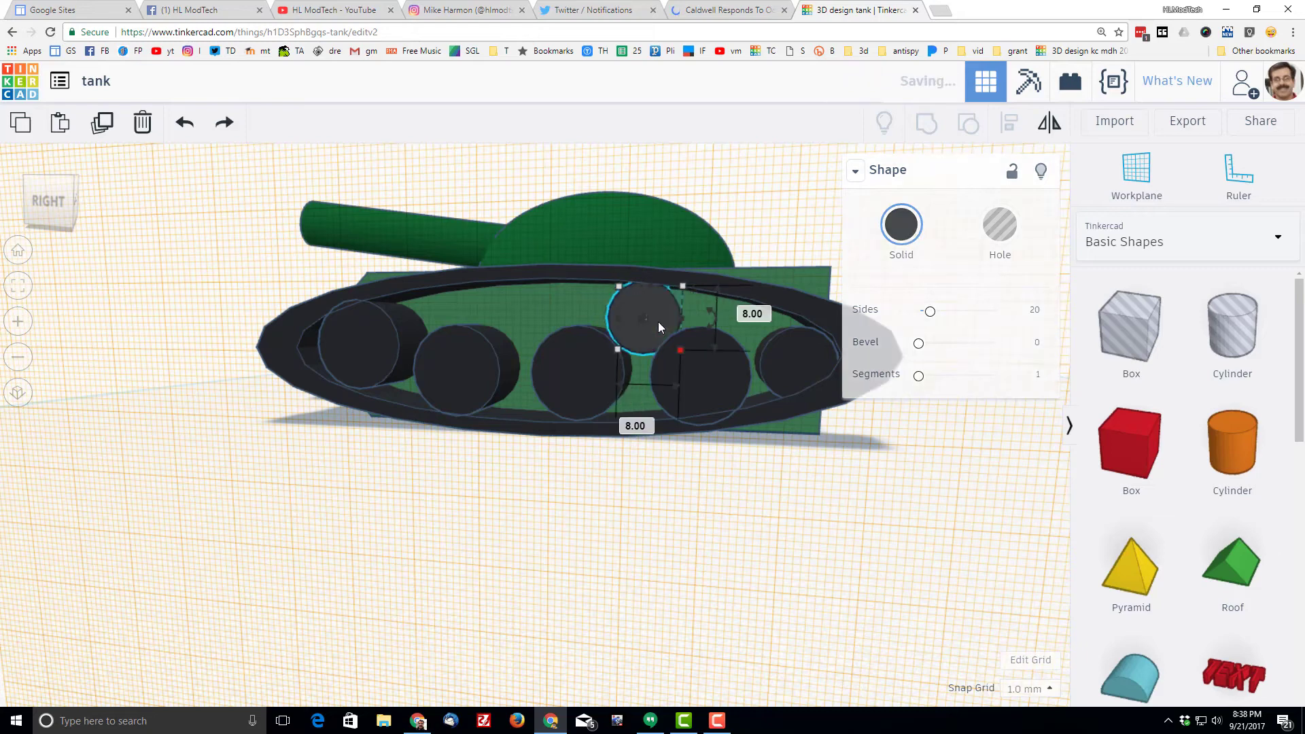
{"action": "left_click_drag", "start_coordinate": [681, 349], "coordinate": [650, 318]}
{"action": "left_click", "coordinate": [647, 317]}
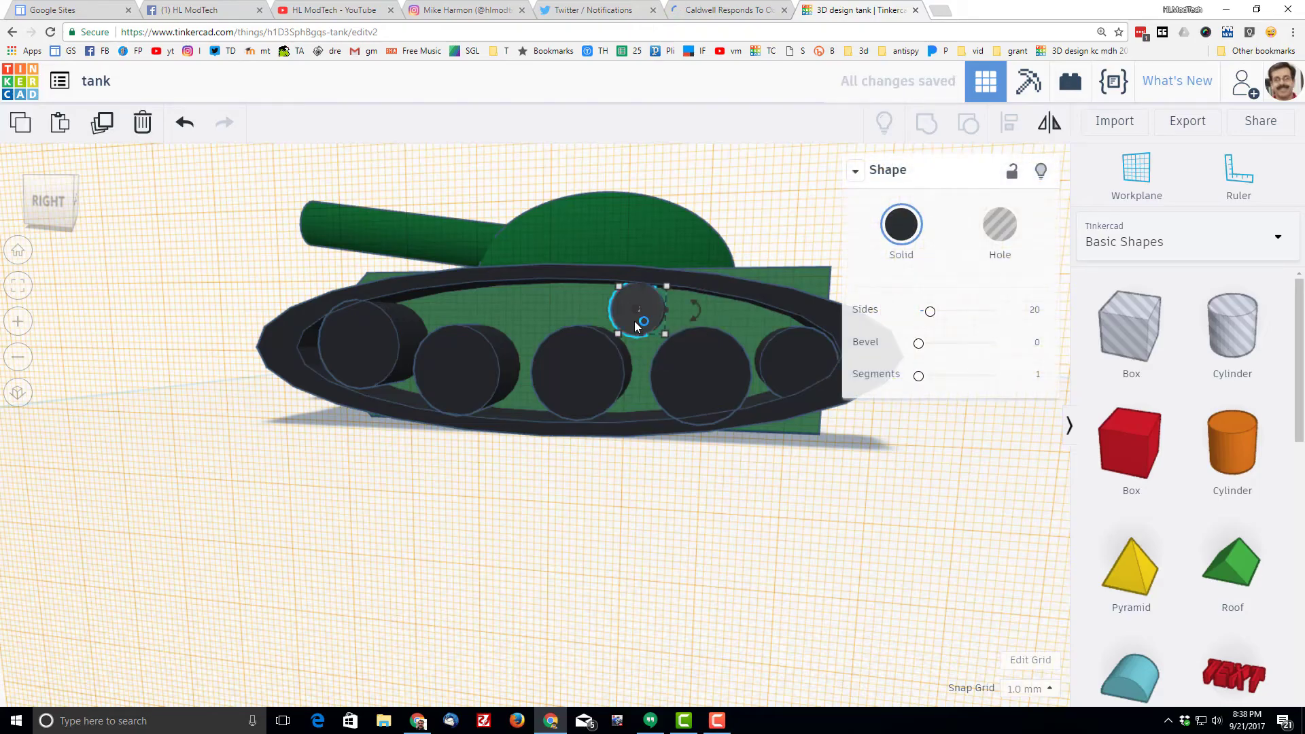
- Place a second 6 mm roller further left above the road wheels
{"action": "key", "text": "Left"}
{"action": "key", "text": "shift+Left"}
{"action": "key", "text": "shift+Left"}
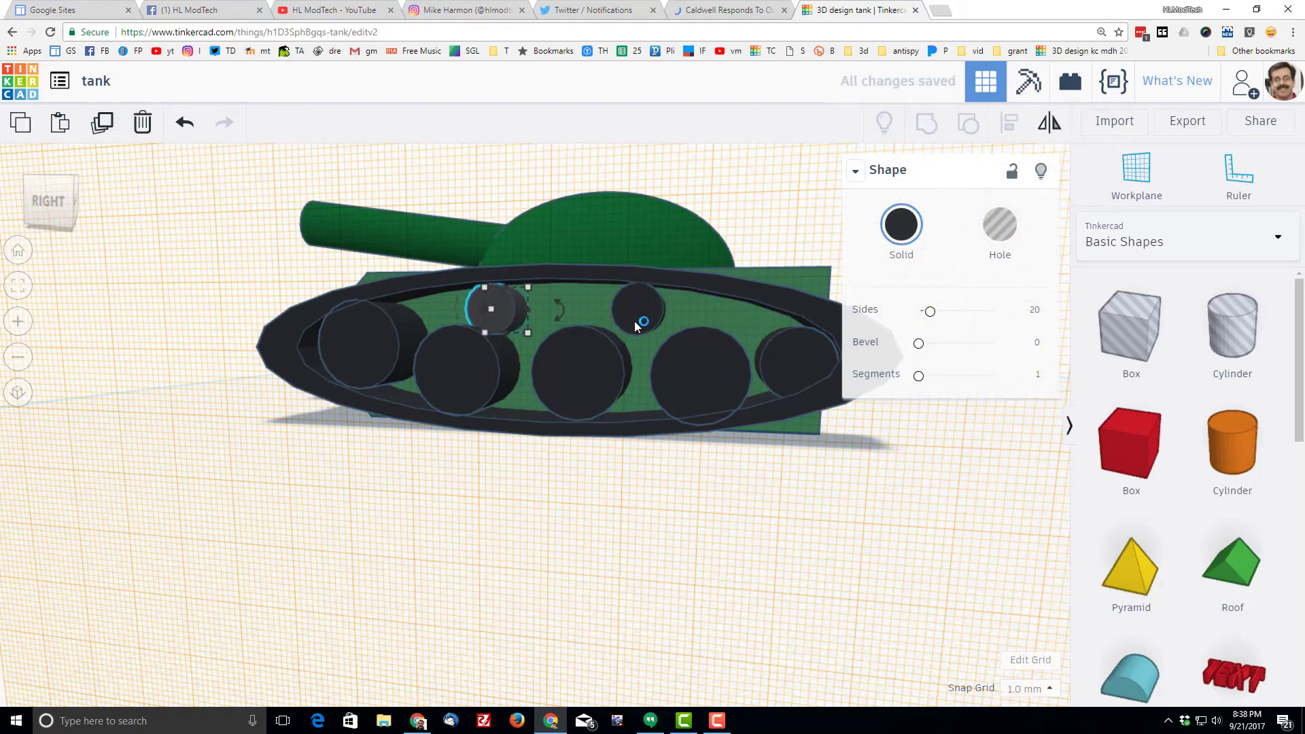
{"action": "key", "text": "Right"}
{"action": "key", "text": "Right"}
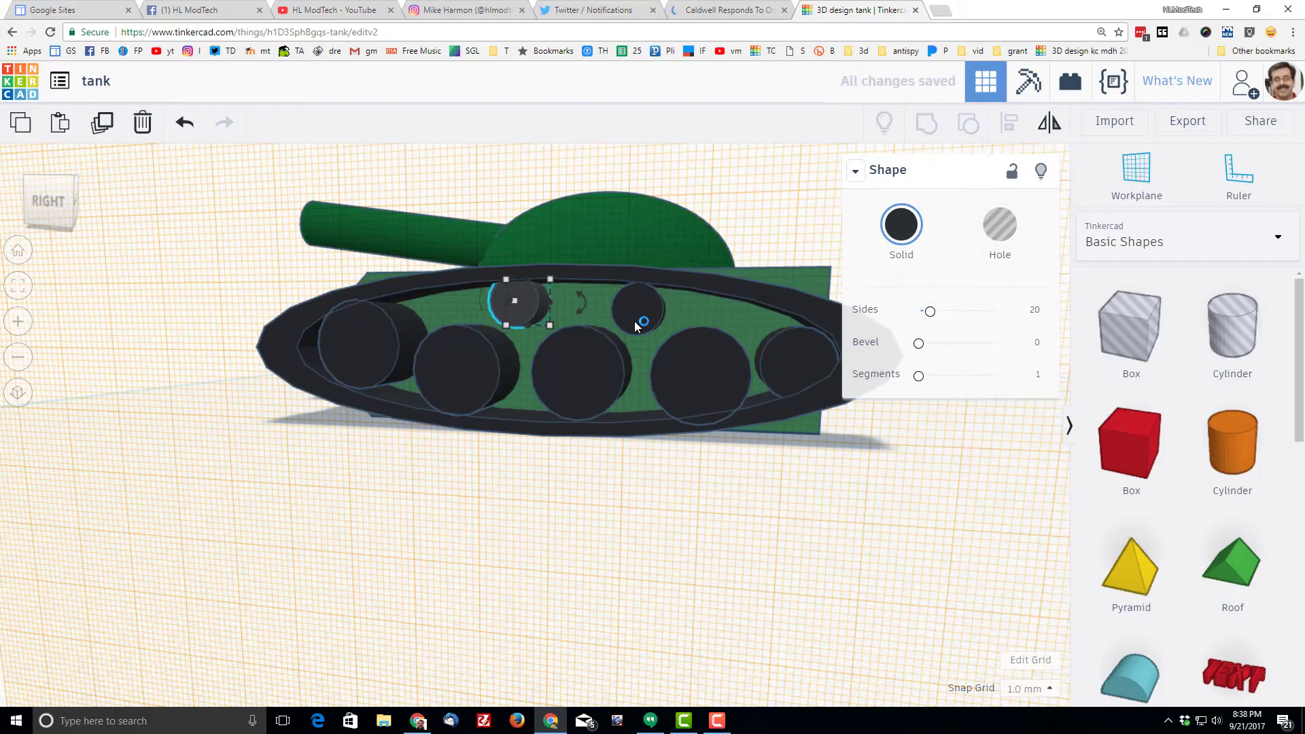
{"action": "left_click", "coordinate": [590, 391]}
{"action": "right_click_drag", "start_coordinate": [590, 390], "coordinate": [484, 575]}
- Group the black track tube and its cylinder wheels into a single tread
{"action": "left_click_drag", "start_coordinate": [524, 341], "coordinate": [677, 573]}
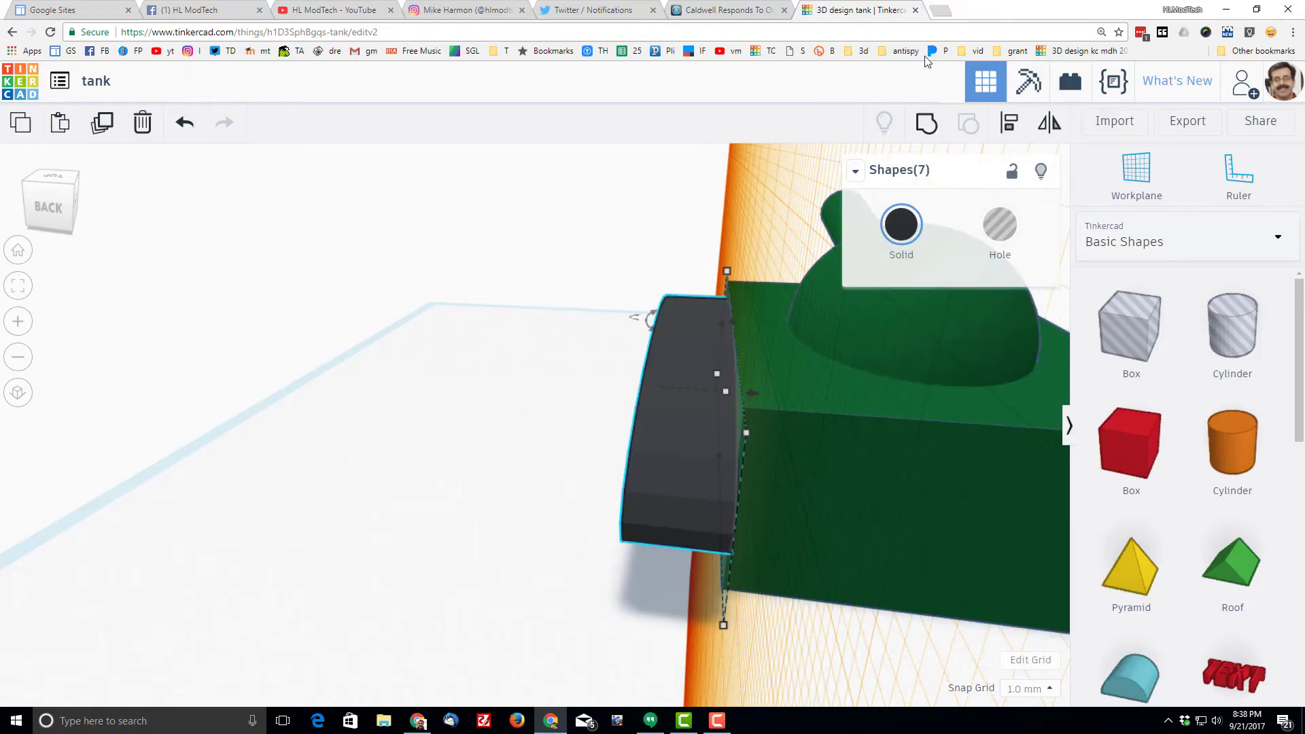
{"action": "left_click", "coordinate": [926, 122]}
{"action": "scroll", "coordinate": [734, 332], "scroll_direction": "down", "scroll_amount": 5}
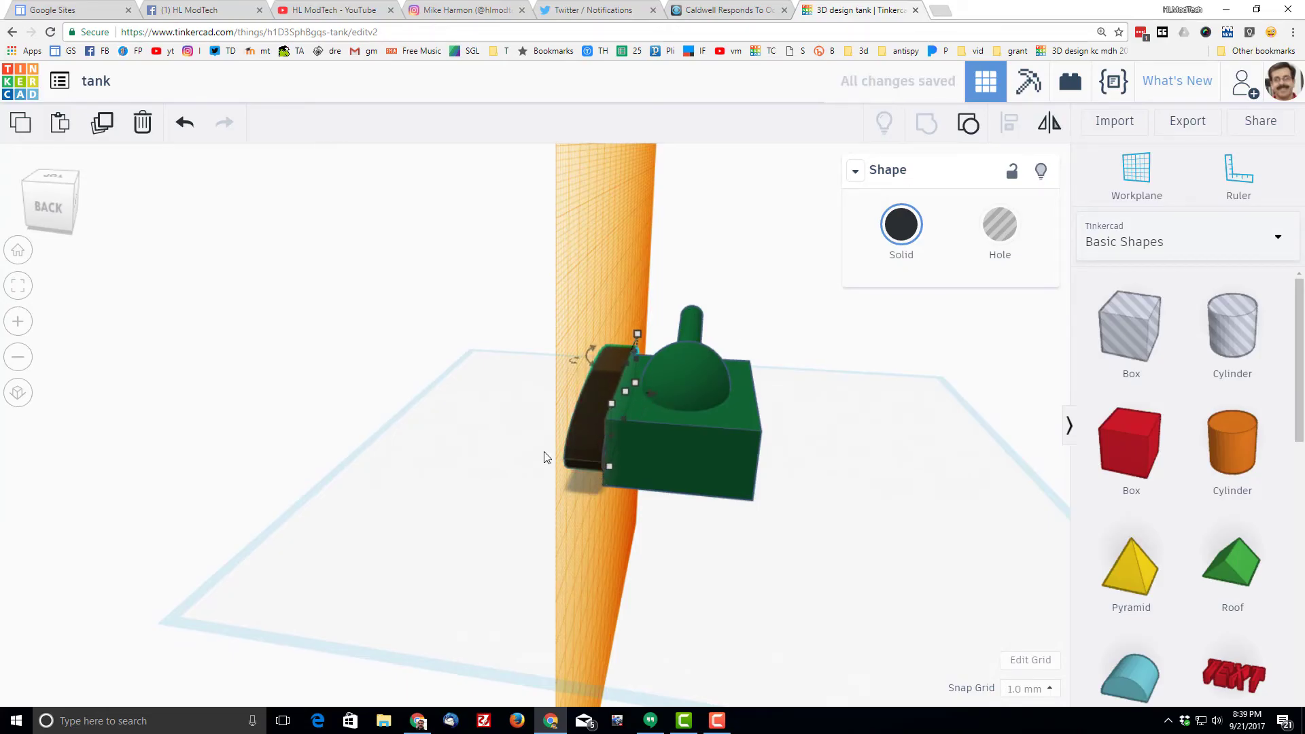
- Position a copy of the tread along the hull's opposite side, nudged outward with the arrow keys
{"action": "key", "text": "ctrl+z"}
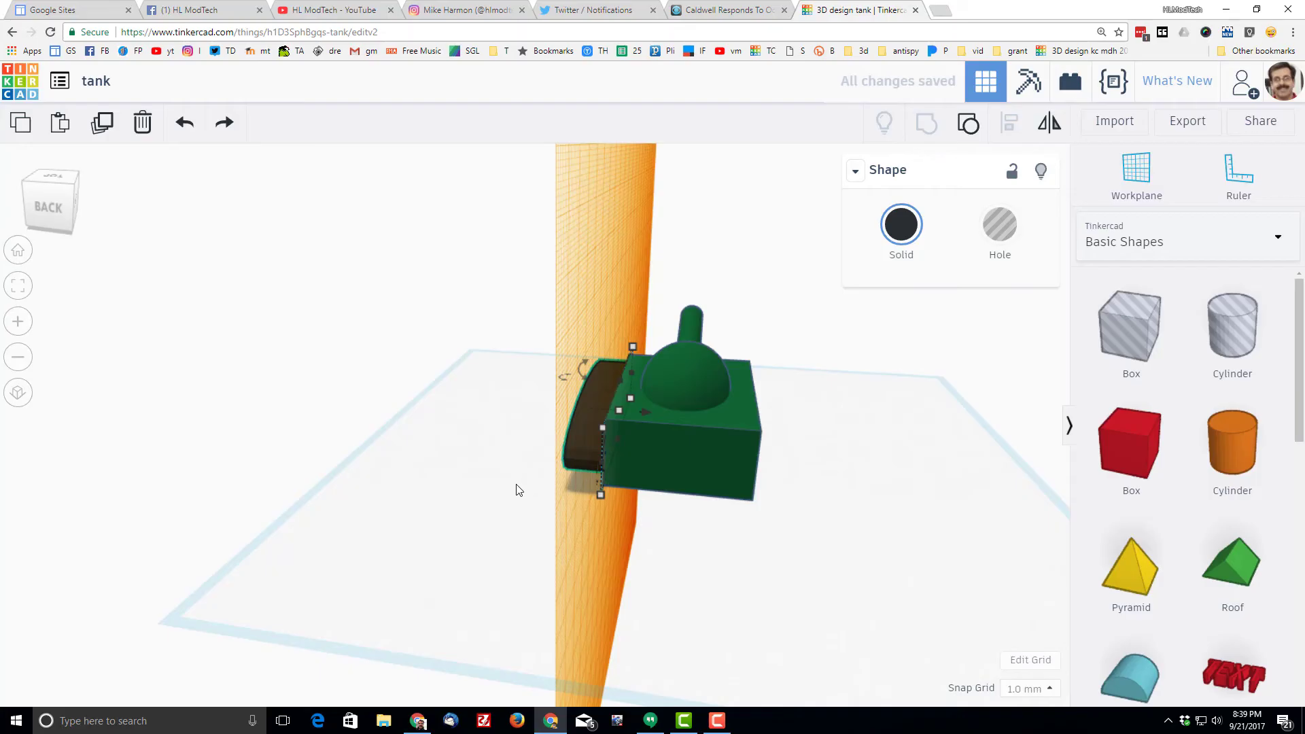
{"action": "left_click_drag", "start_coordinate": [519, 490], "coordinate": [447, 536]}
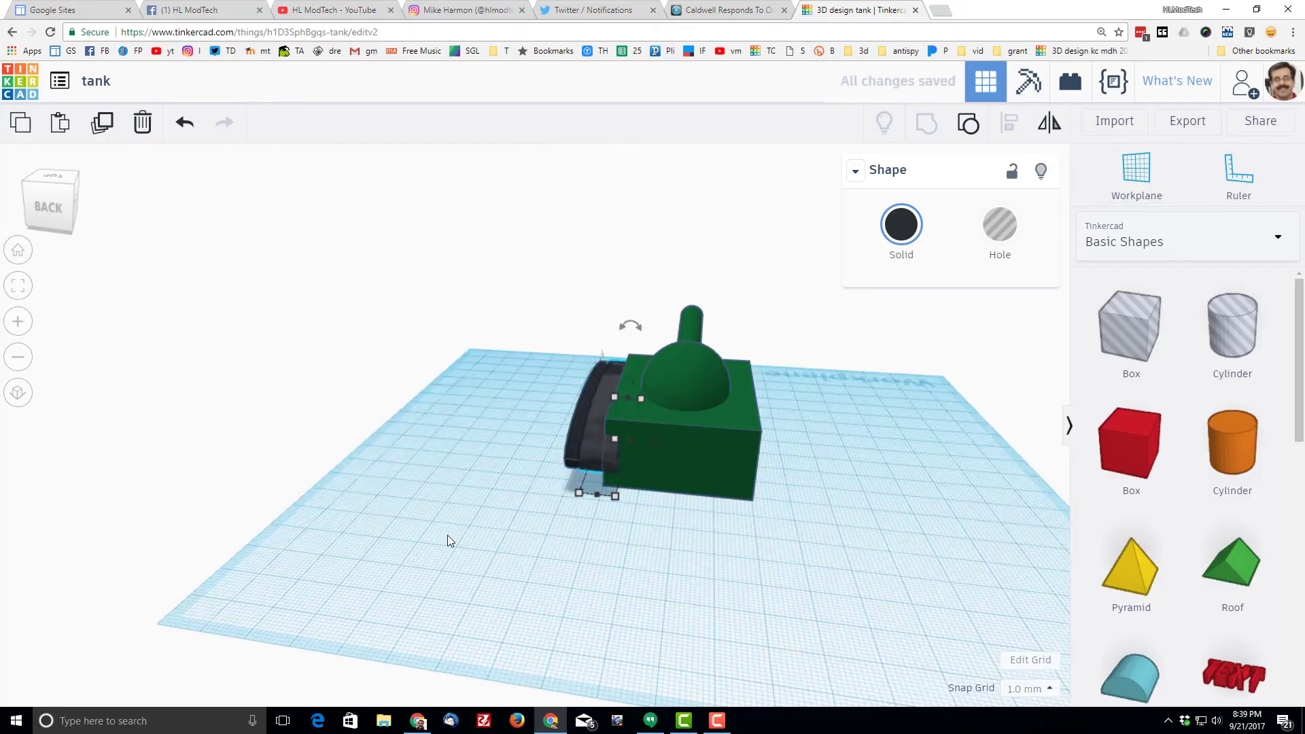
{"action": "key", "text": "Right"}
{"action": "key", "text": "Right"}
{"action": "key", "text": "Right"}
{"action": "key", "text": "Right"}
{"action": "key", "text": "Right"}
{"action": "key", "text": "Right"}
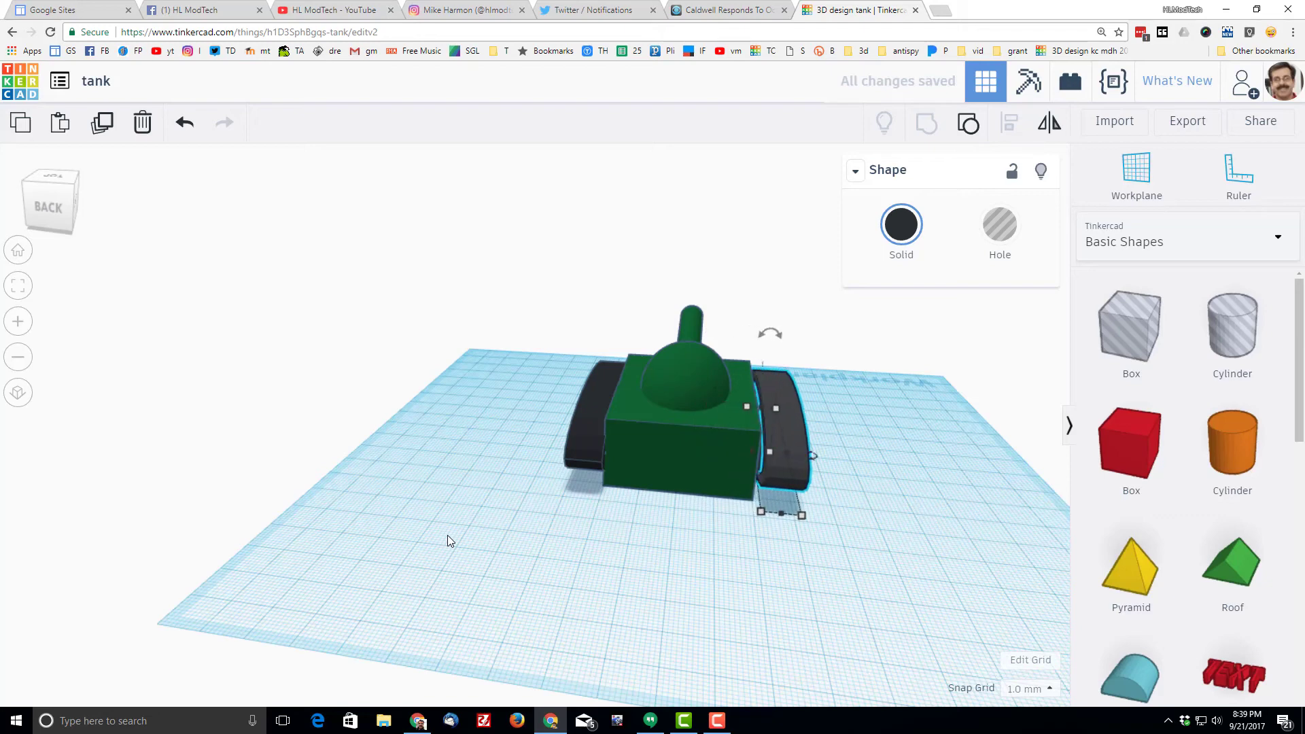
{"action": "key", "text": "Right"}
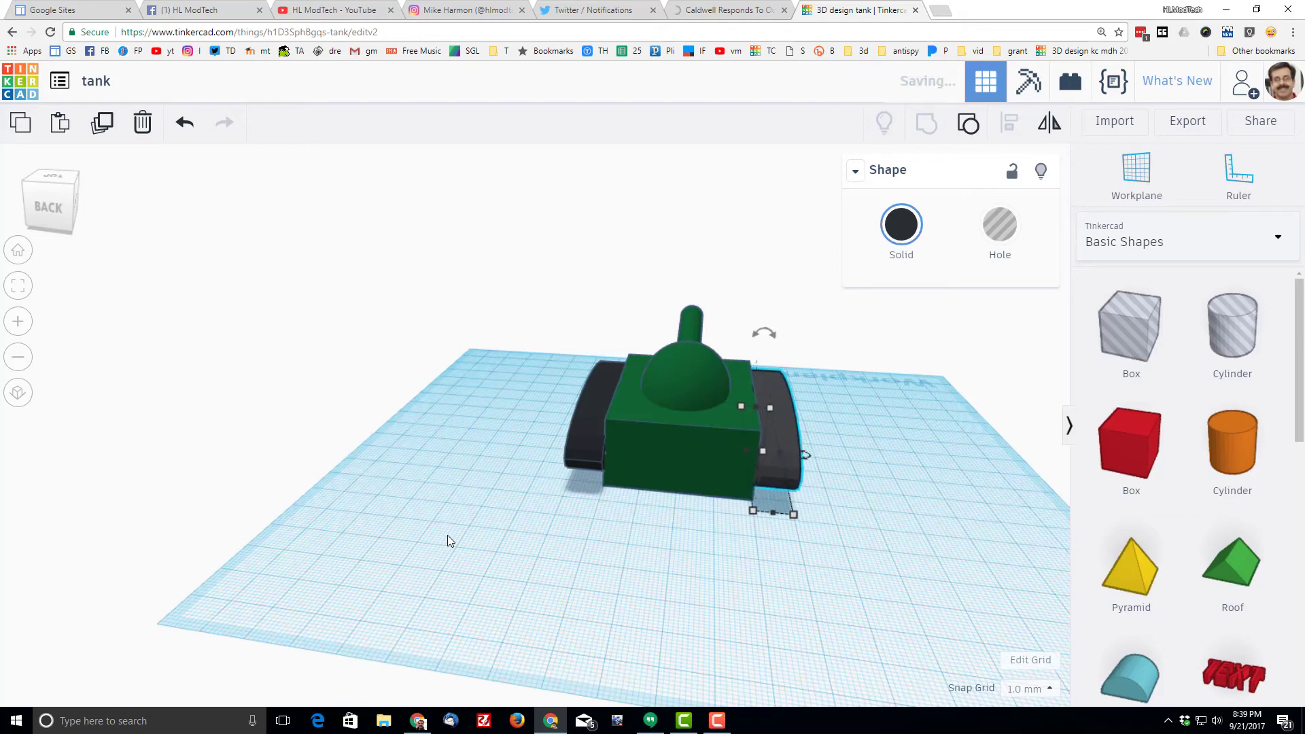
{"action": "right_click_drag", "start_coordinate": [675, 516], "coordinate": [315, 273]}
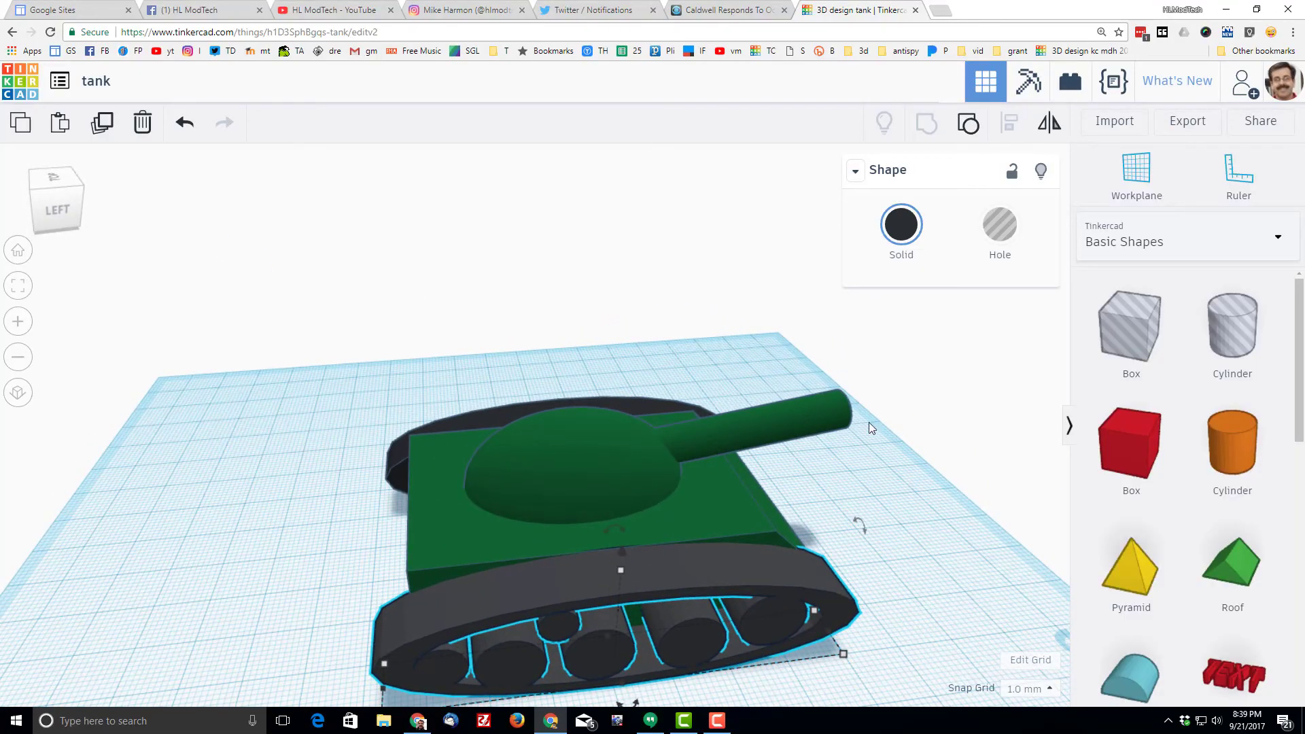
{"action": "right_click_drag", "start_coordinate": [868, 422], "coordinate": [724, 468]}
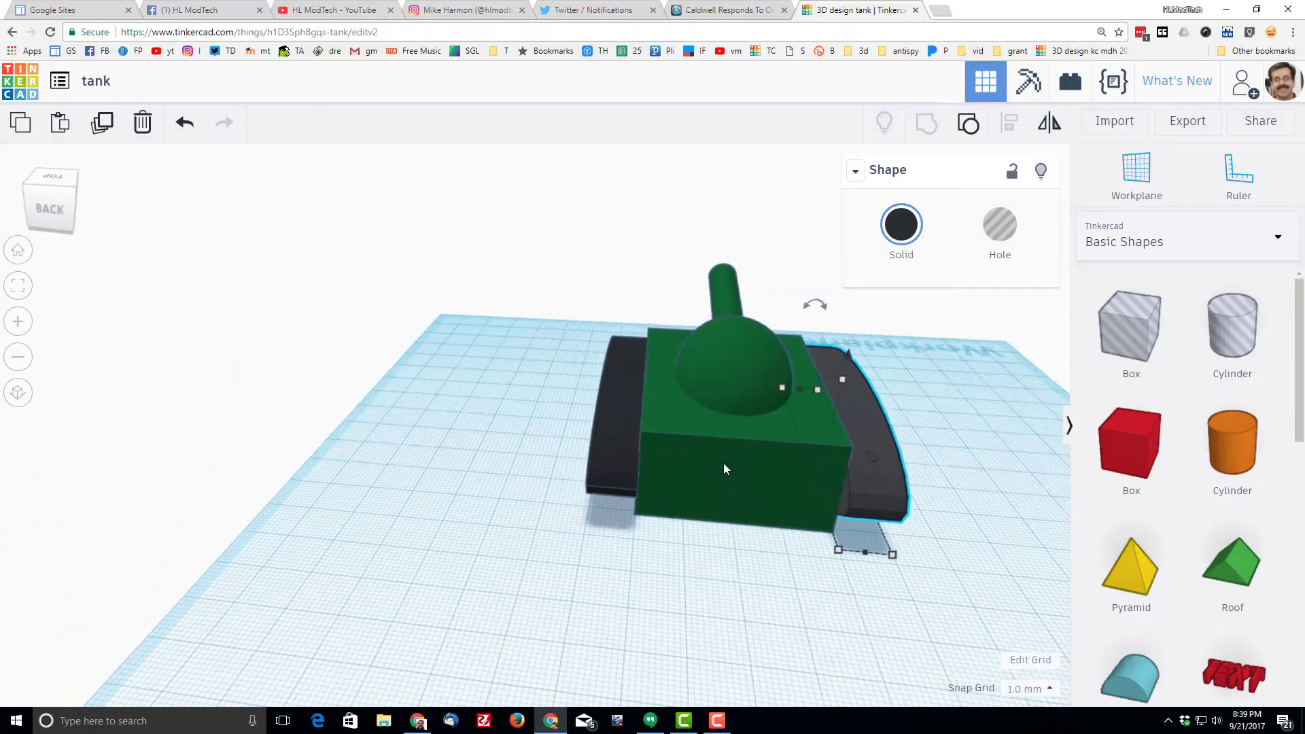